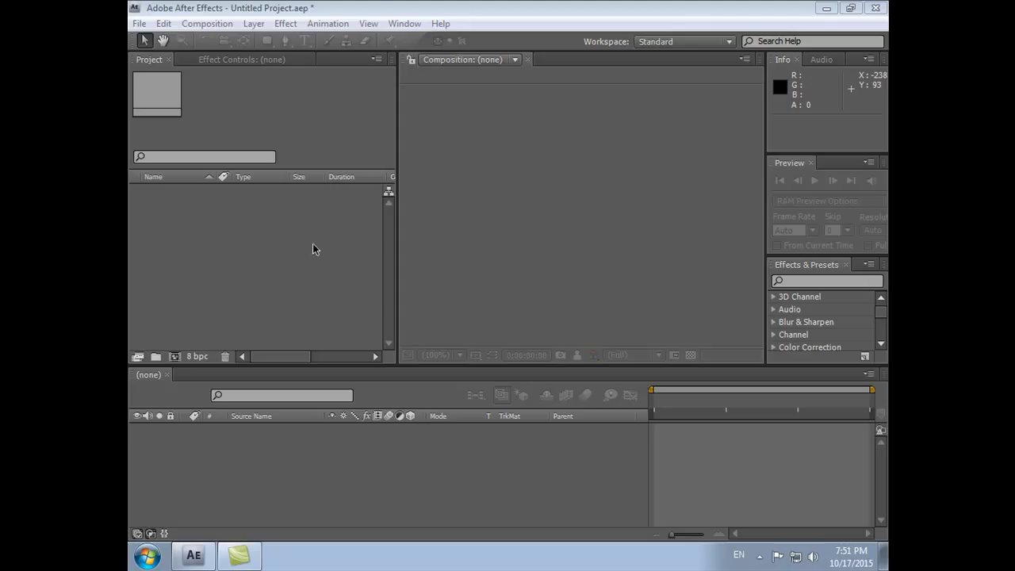
Import the Rain footage .mp4 clip from the Desktop into the project
{"action": "left_click", "coordinate": [138, 24]}
{"action": "mouse_move", "coordinate": [152, 40]}
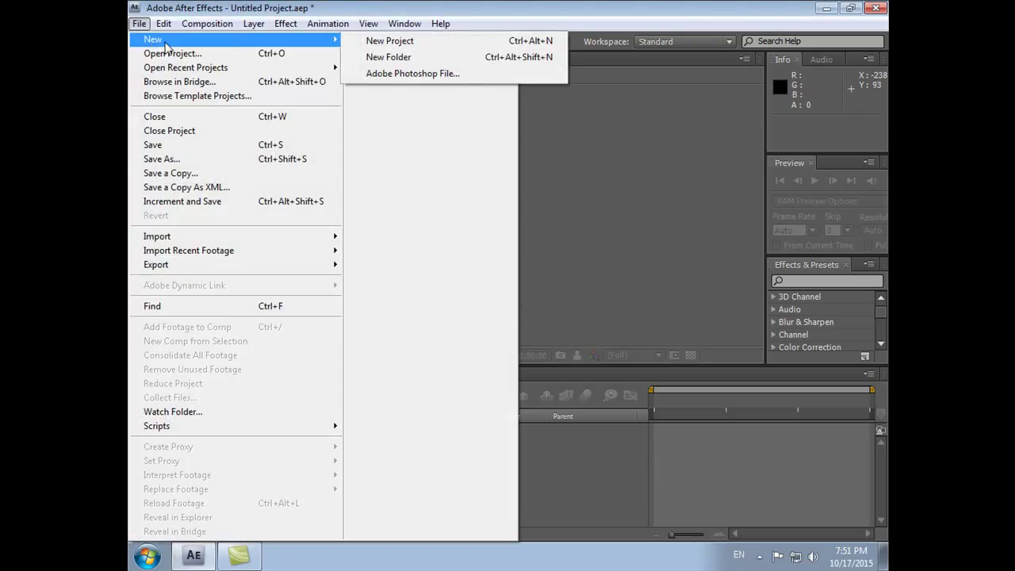
{"action": "mouse_move", "coordinate": [258, 238]}
{"action": "left_click", "coordinate": [374, 240]}
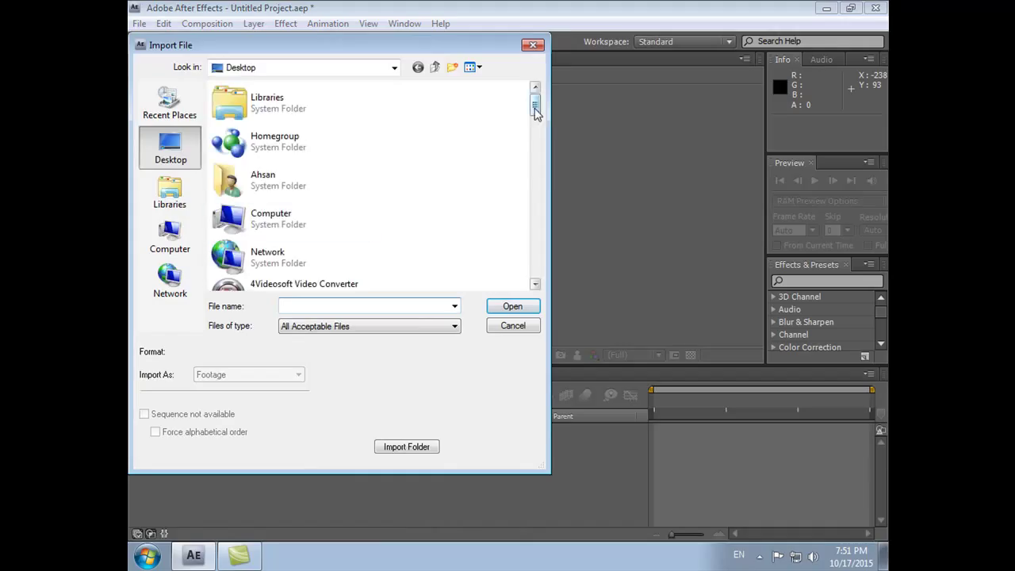
{"action": "left_click_drag", "start_coordinate": [535, 105], "coordinate": [536, 273]}
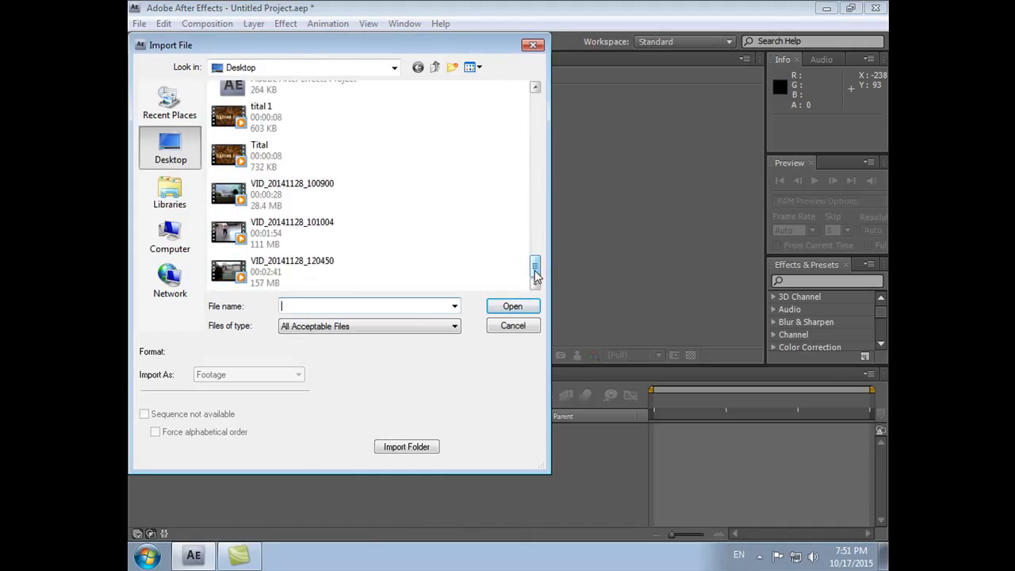
{"action": "mouse_move", "coordinate": [538, 269]}
{"action": "left_mouse_down"}
{"action": "mouse_move", "coordinate": [541, 204]}
{"action": "mouse_move", "coordinate": [537, 235]}
{"action": "left_mouse_up"}
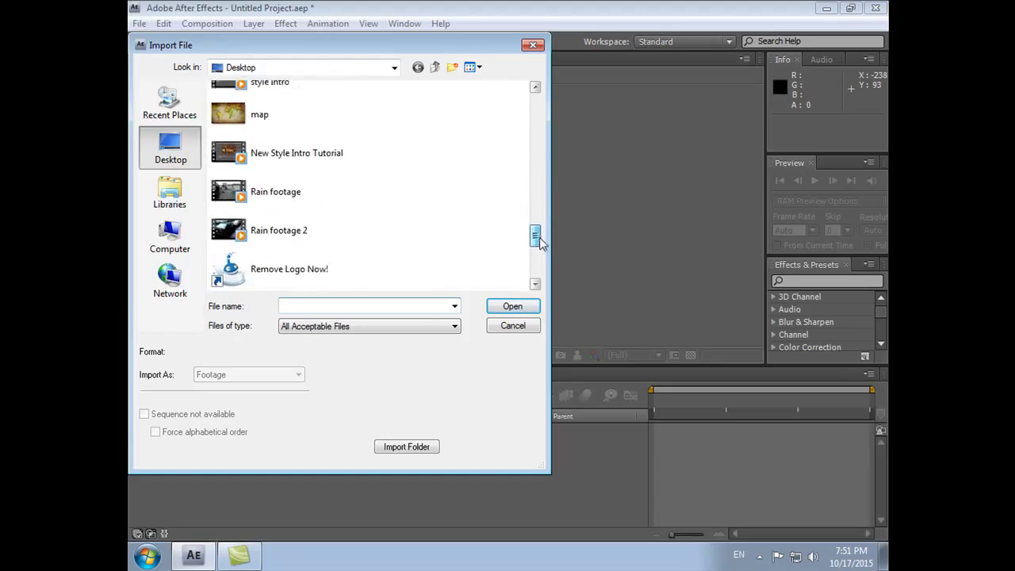
{"action": "left_click", "coordinate": [301, 202]}
{"action": "left_click", "coordinate": [512, 308]}
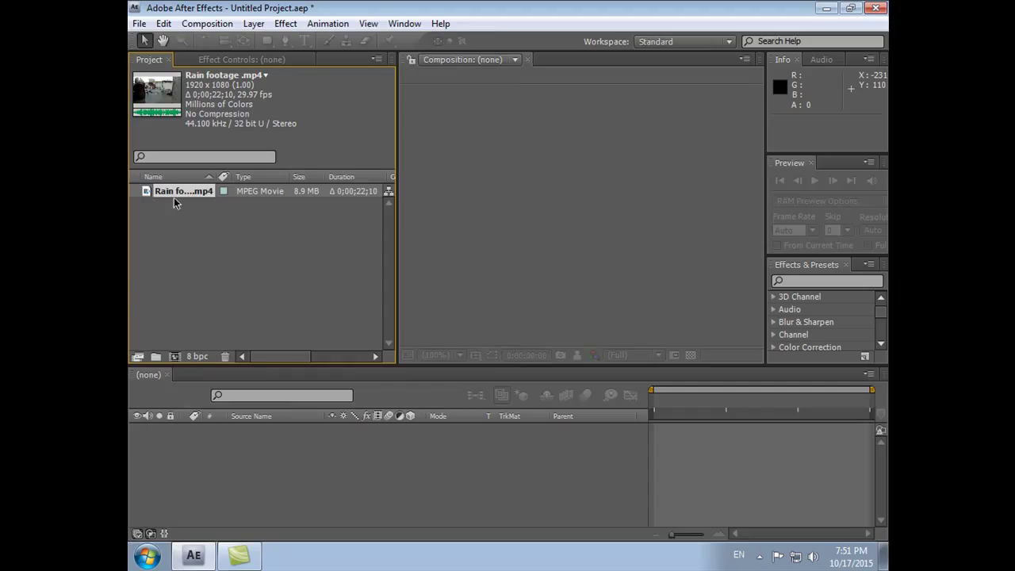
Make a Rain footage composition from the clip and pull its work area end back to about 19 seconds
{"action": "left_click_drag", "start_coordinate": [192, 195], "coordinate": [269, 453]}
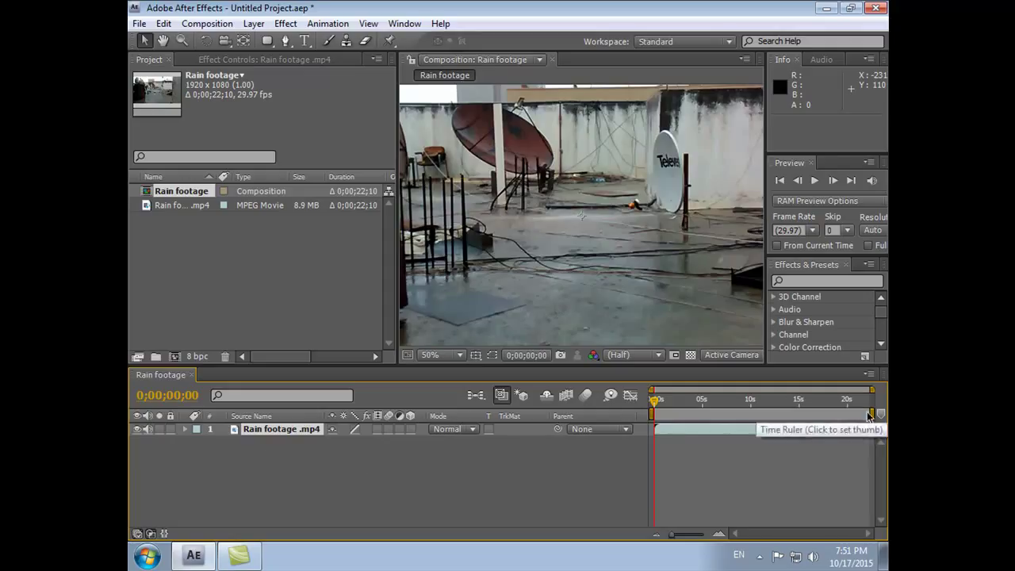
{"action": "left_click_drag", "start_coordinate": [872, 413], "coordinate": [851, 424]}
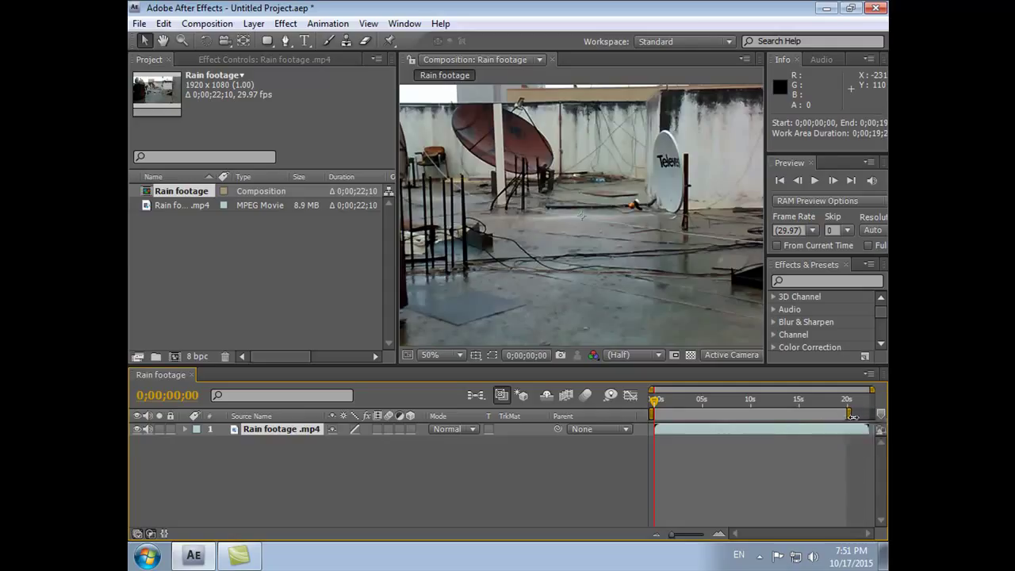
Trim the composition to its 0;00;19;28 work area and duplicate the rain footage layer
{"action": "left_click", "coordinate": [207, 23]}
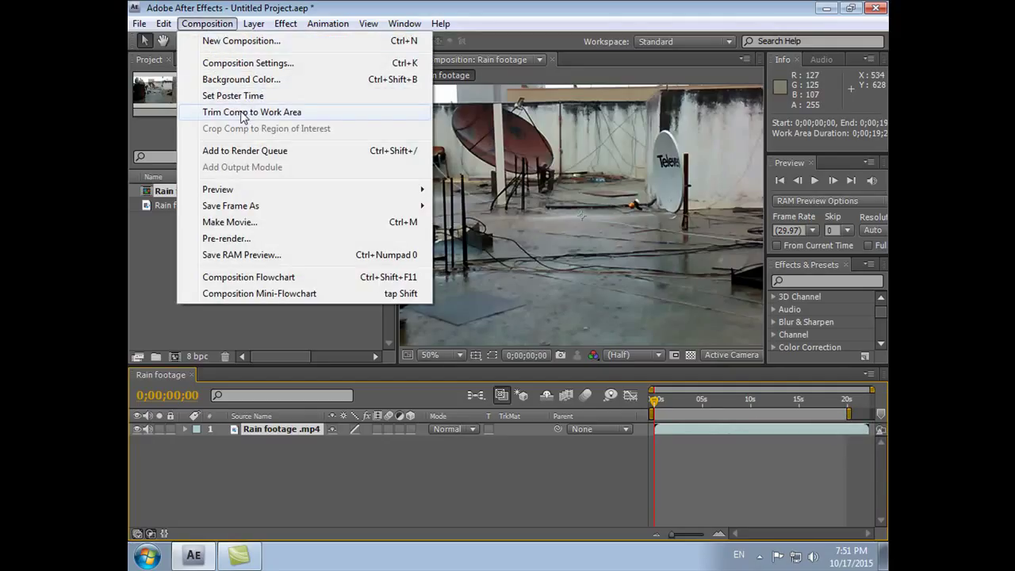
{"action": "left_click", "coordinate": [294, 119]}
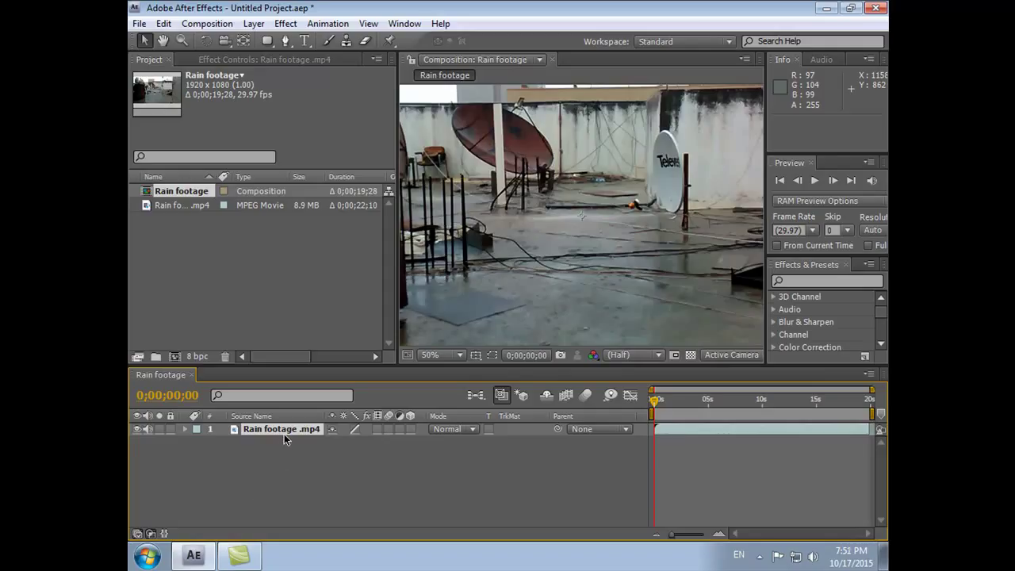
{"action": "key", "text": "ctrl+d"}
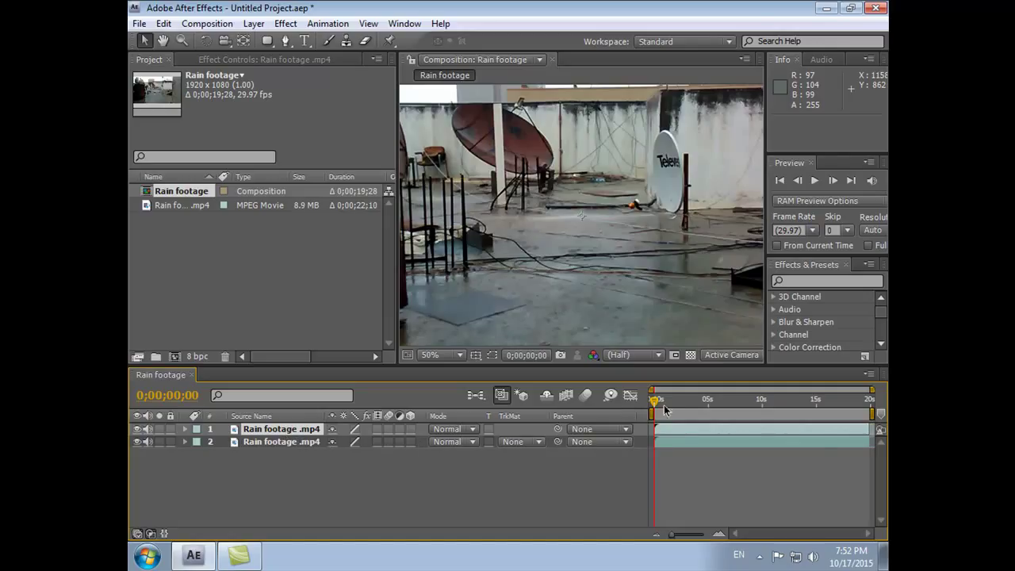
{"action": "left_click", "coordinate": [821, 281]}
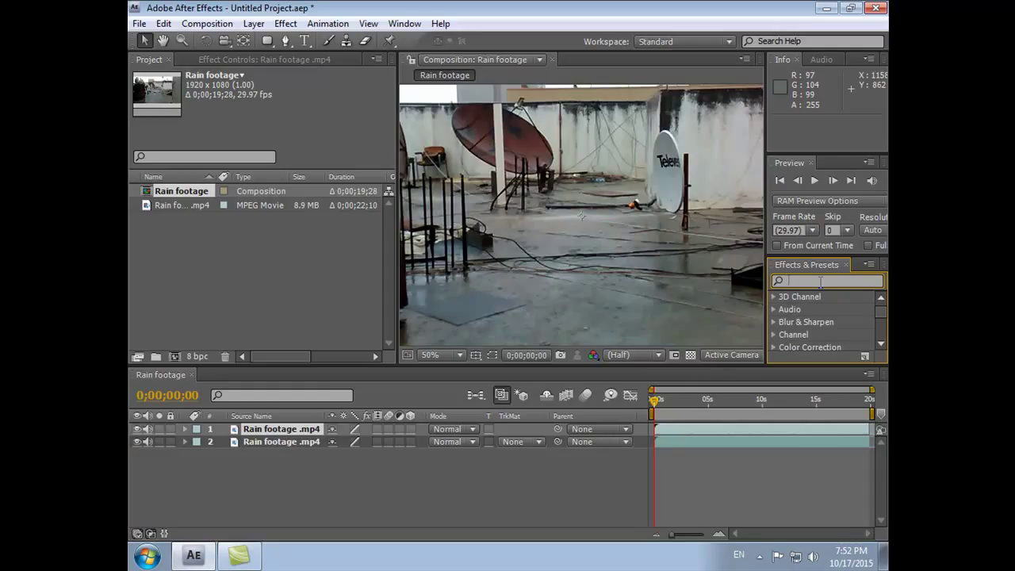
Search 'MR' in Effects & Presets and apply CC Mr. Mercury to the top Rain footage layer
{"action": "type", "text": "M"}
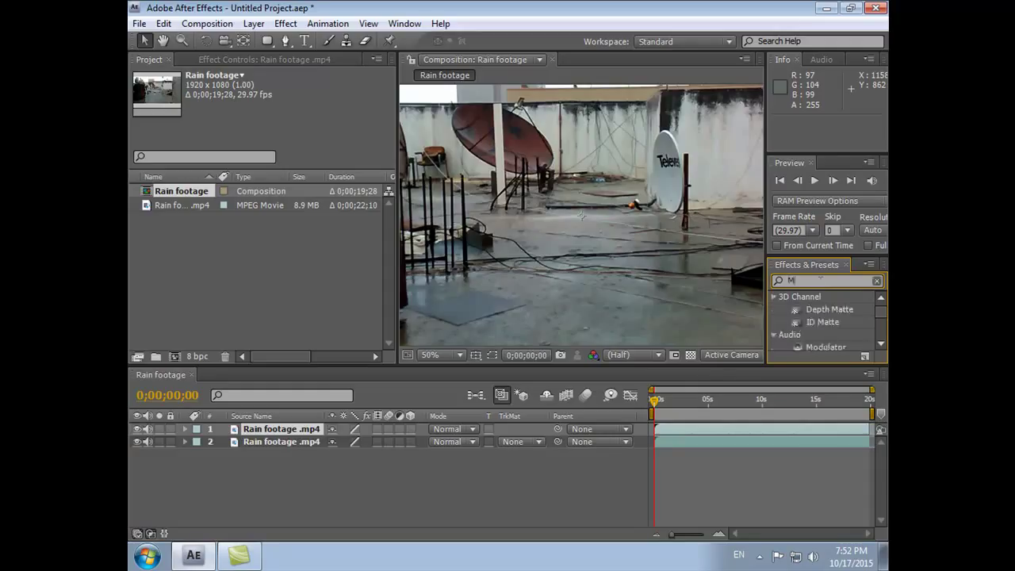
{"action": "type", "text": "R"}
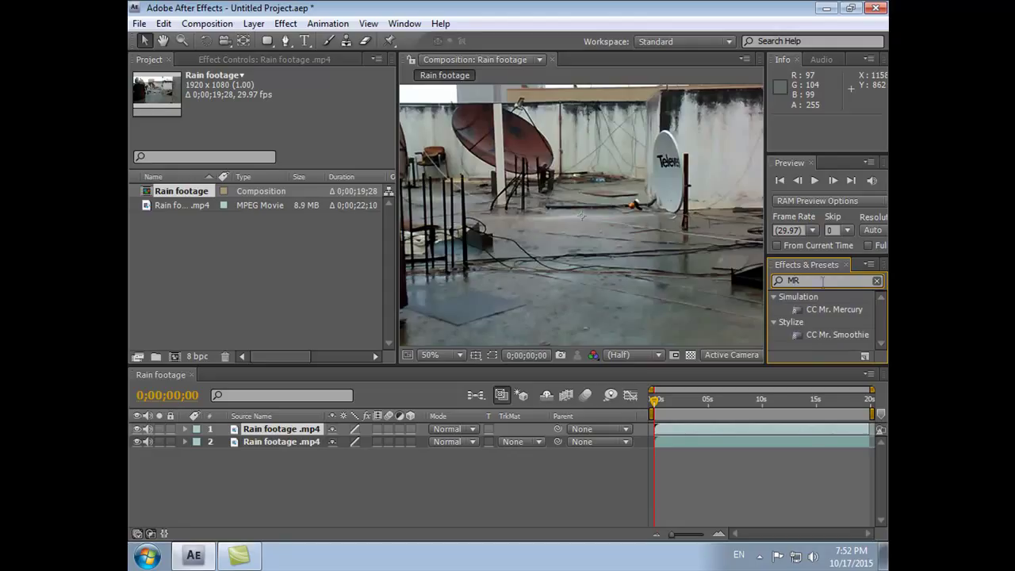
{"action": "left_click_drag", "start_coordinate": [829, 309], "coordinate": [280, 429]}
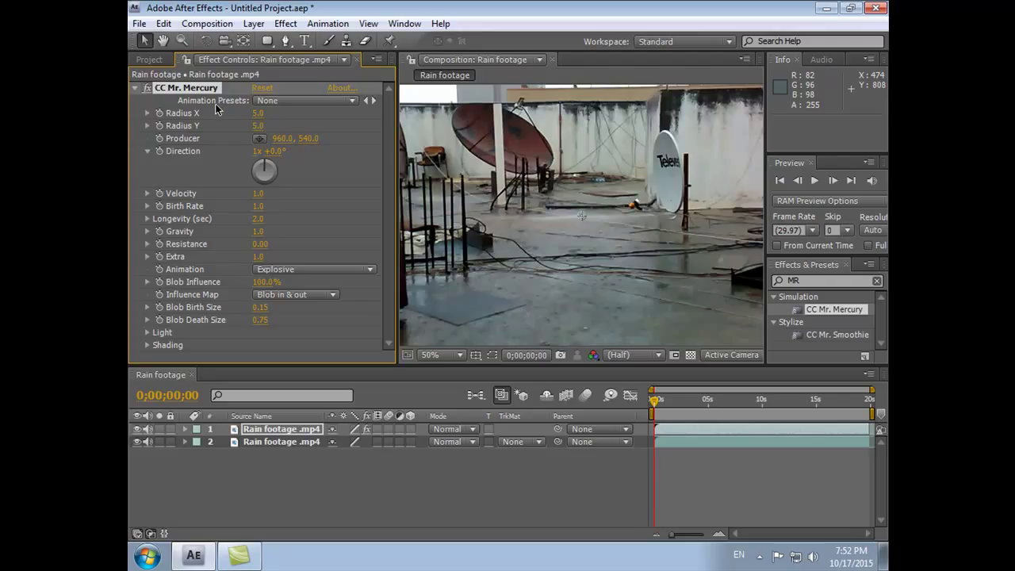
Try a CC Mr. Mercury Radius X of 160 and scrub the timeline to preview it
{"action": "left_click", "coordinate": [352, 102]}
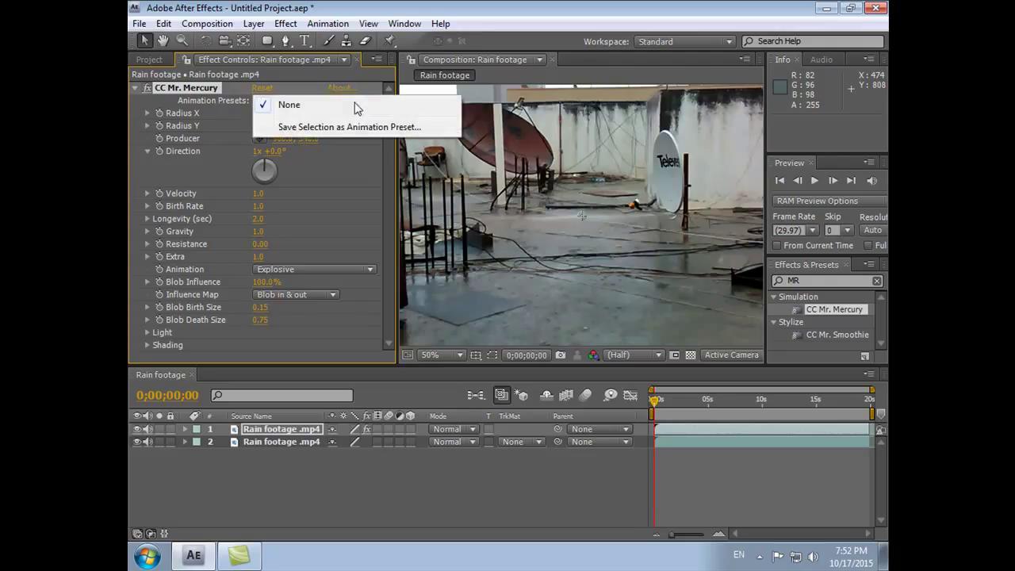
{"action": "left_click", "coordinate": [386, 154]}
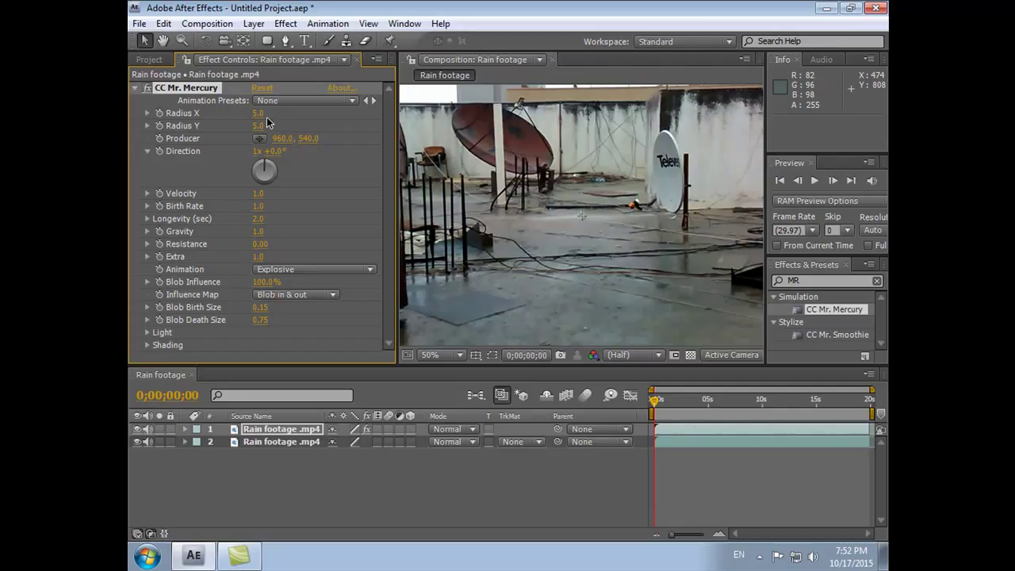
{"action": "left_click", "coordinate": [258, 113]}
{"action": "type", "text": "160"}
{"action": "left_click", "coordinate": [324, 114]}
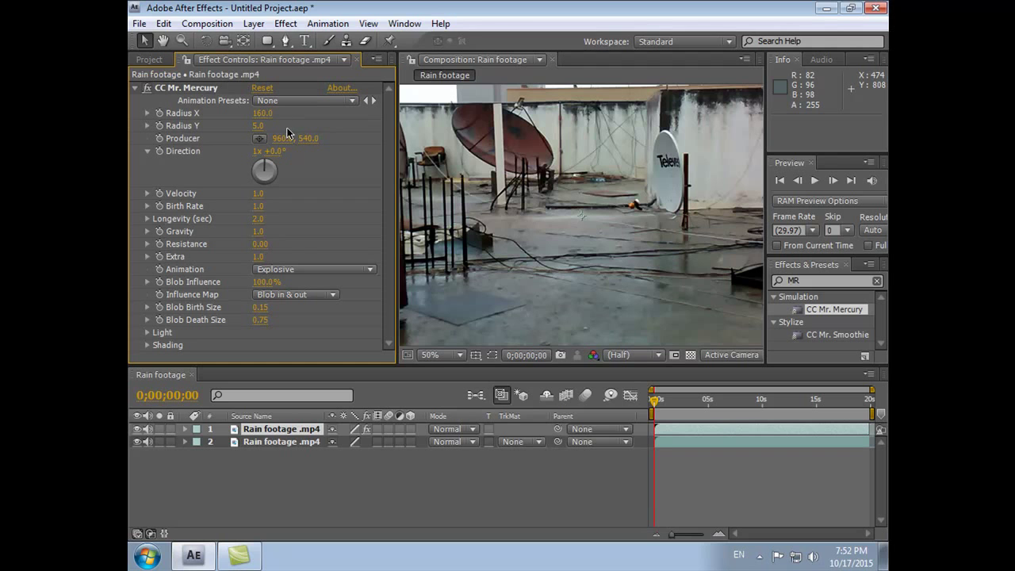
{"action": "mouse_move", "coordinate": [652, 400]}
{"action": "left_mouse_down"}
{"action": "mouse_move", "coordinate": [678, 407]}
{"action": "mouse_move", "coordinate": [652, 411]}
{"action": "left_mouse_up"}
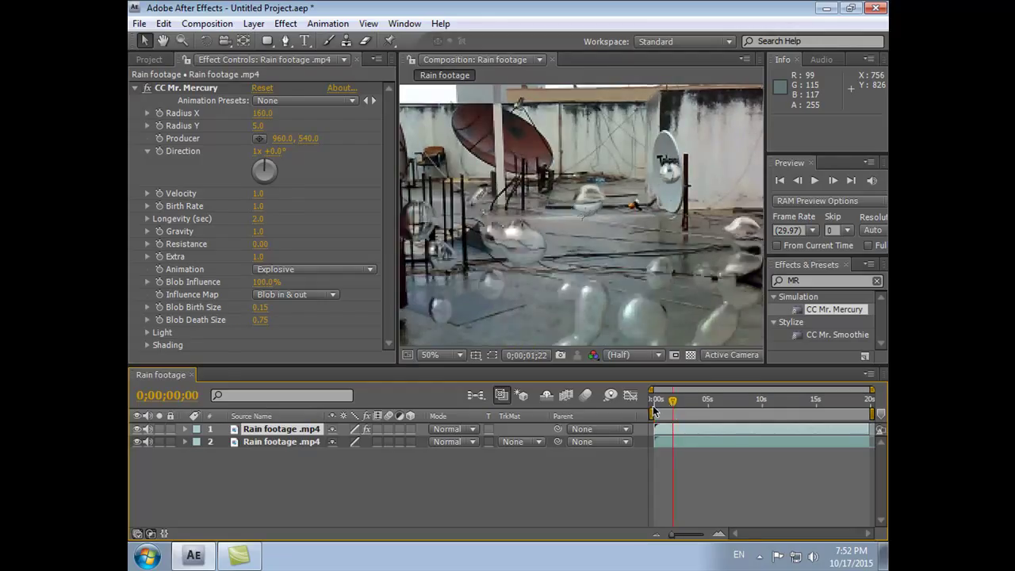
Set Radius X back to 5 and preview the blobs at about 2;10
{"action": "left_click", "coordinate": [261, 113]}
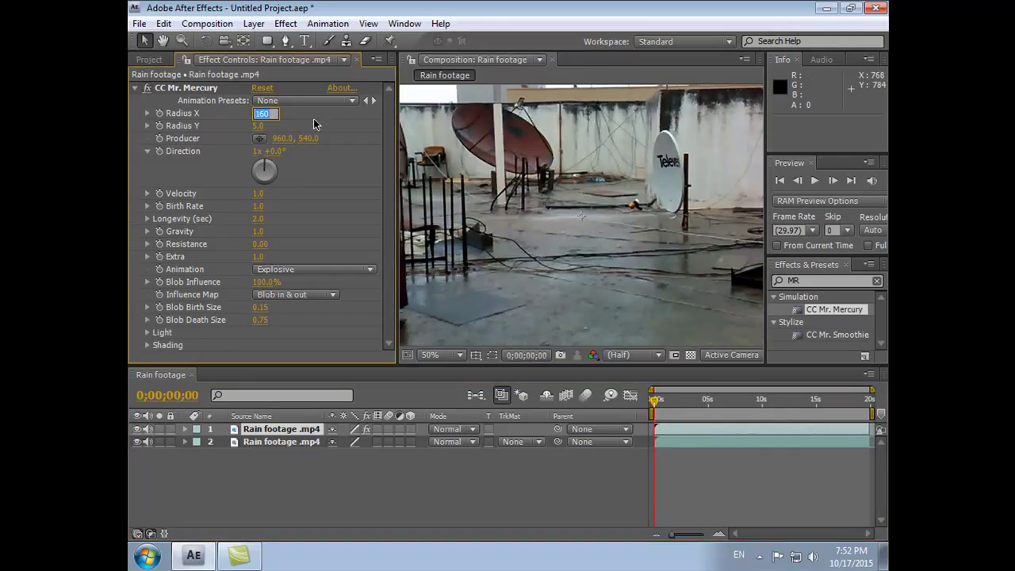
{"action": "type", "text": "5"}
{"action": "key", "text": "Return"}
{"action": "left_click_drag", "start_coordinate": [659, 409], "coordinate": [680, 403]}
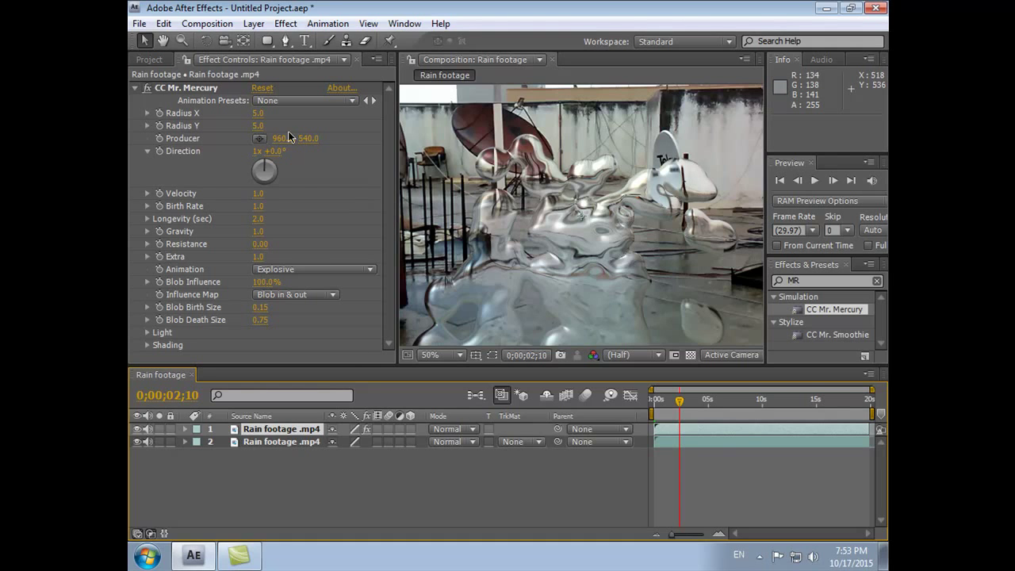
Scrub and type CC Mr. Mercury's Radius X, settling it at 160.0
{"action": "left_click_drag", "start_coordinate": [258, 117], "coordinate": [387, 119]}
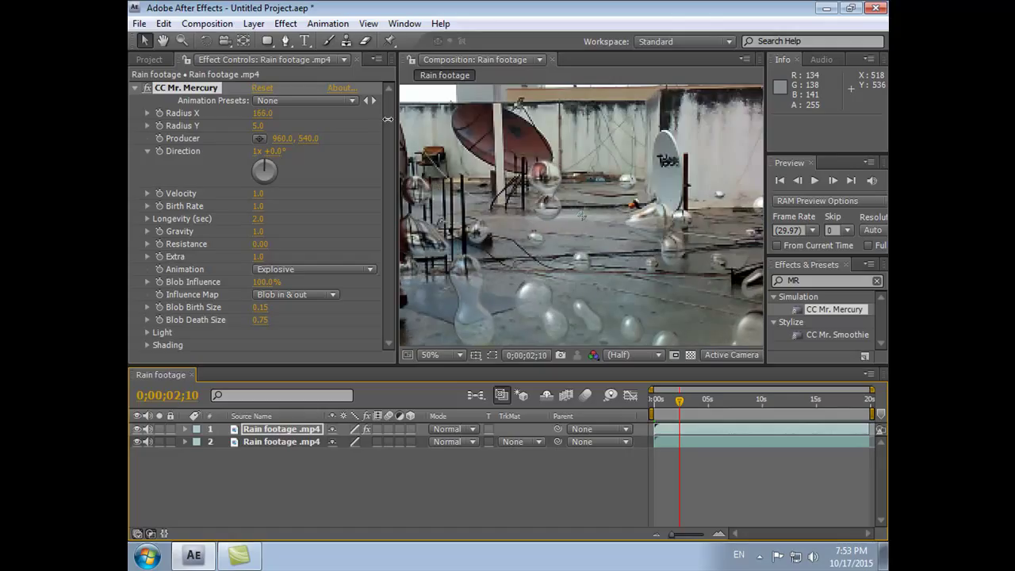
{"action": "left_click_drag", "start_coordinate": [388, 119], "coordinate": [388, 120]}
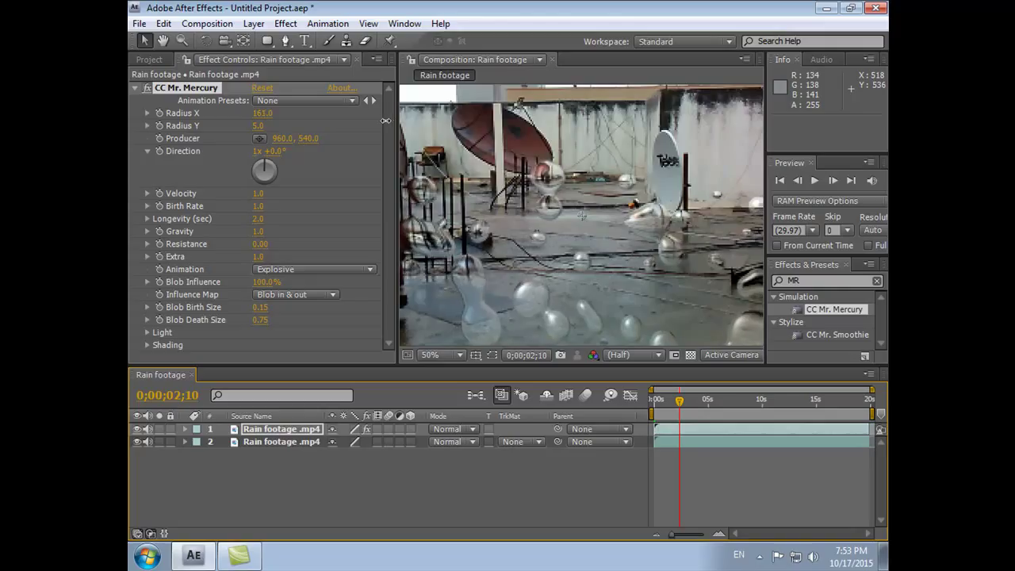
{"action": "left_click_drag", "start_coordinate": [388, 119], "coordinate": [387, 120]}
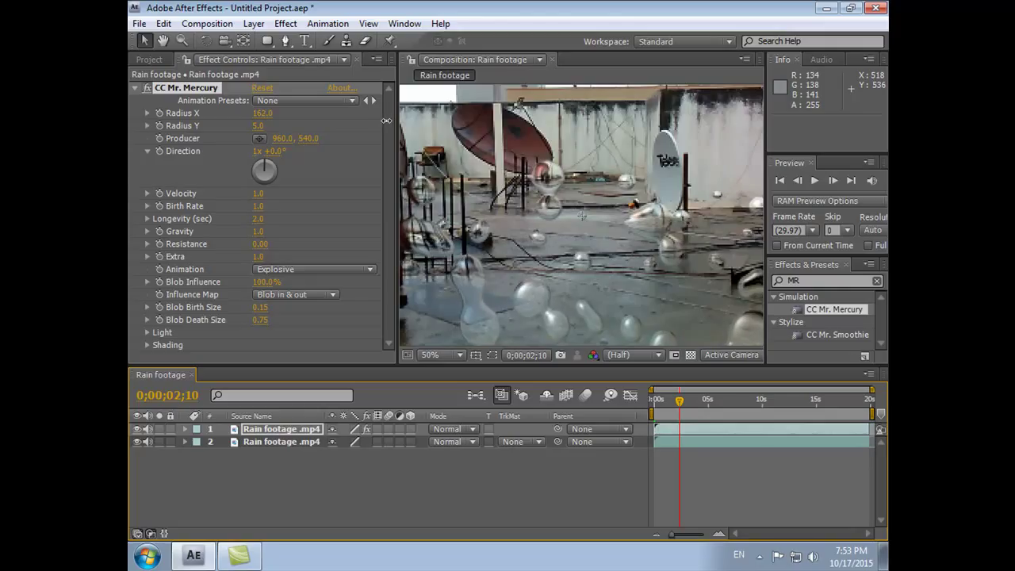
{"action": "left_click_drag", "start_coordinate": [386, 121], "coordinate": [261, 117]}
{"action": "left_click", "coordinate": [261, 116]}
{"action": "type", "text": "163"}
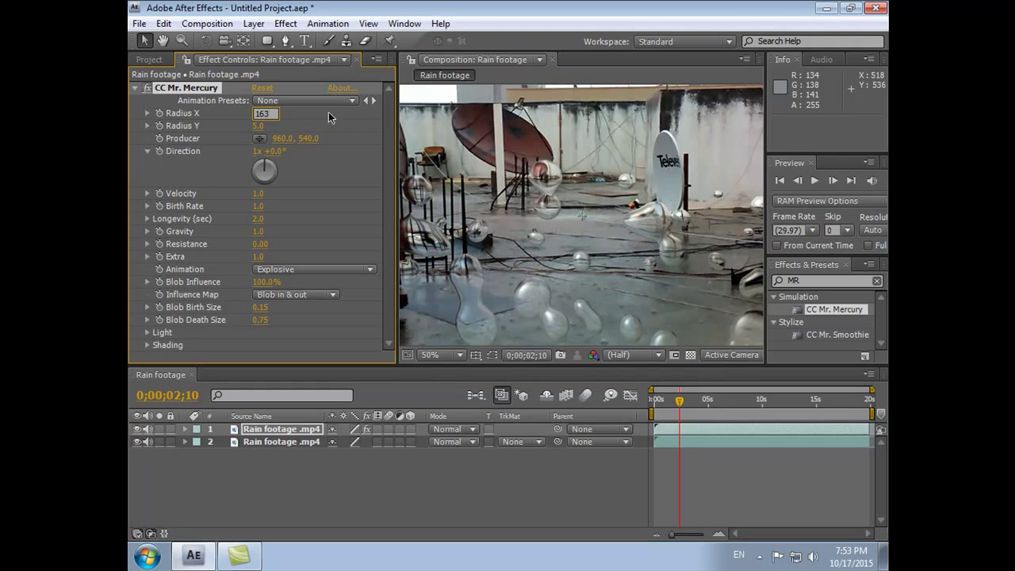
{"action": "left_click", "coordinate": [346, 125]}
{"action": "left_click_drag", "start_coordinate": [267, 112], "coordinate": [284, 114]}
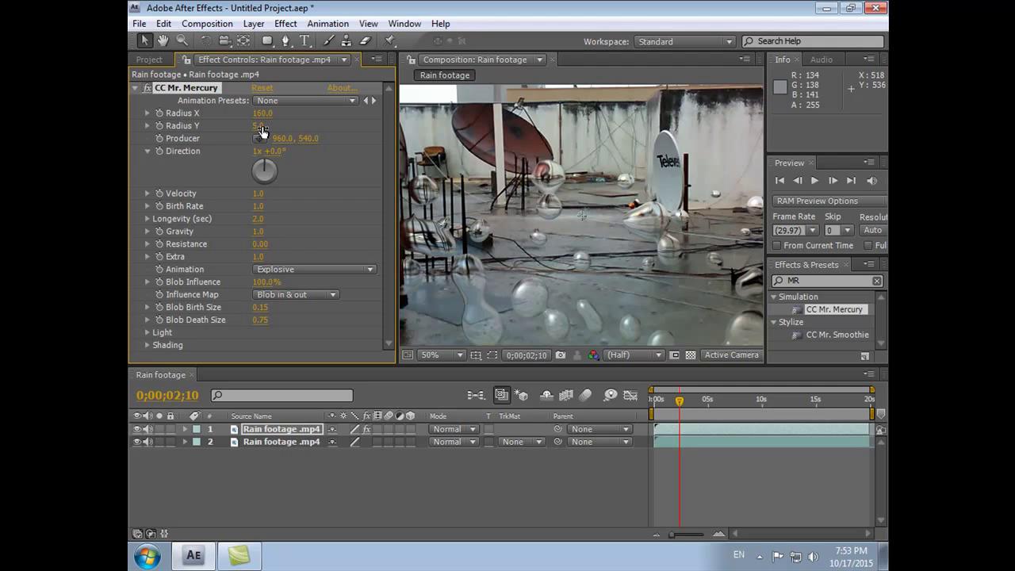
Scrub CC Mr. Mercury's Radius Y upward from 75, settling on 79.0 for taller droplets
{"action": "left_click_drag", "start_coordinate": [258, 127], "coordinate": [278, 125]}
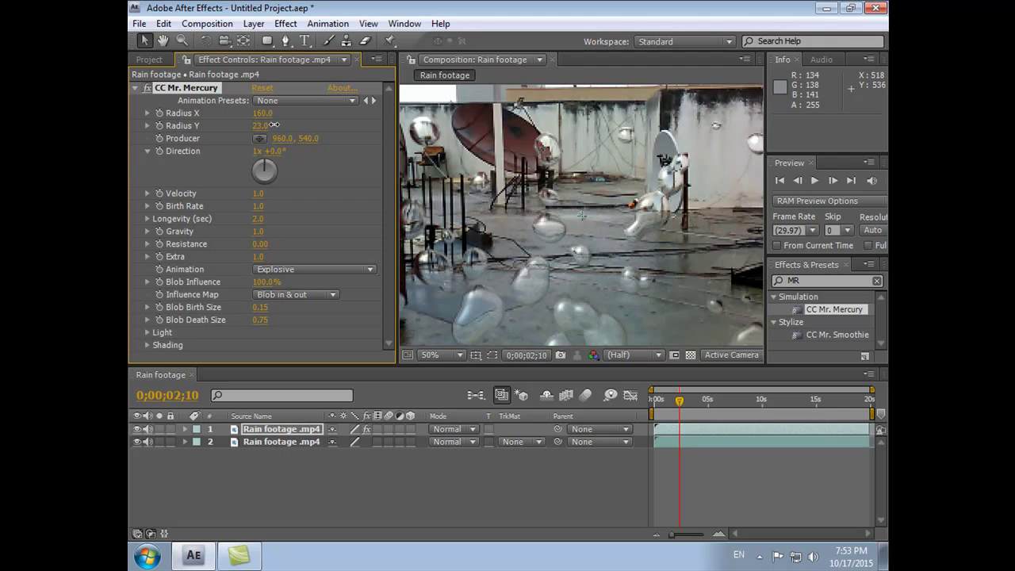
{"action": "left_click_drag", "start_coordinate": [285, 125], "coordinate": [315, 126]}
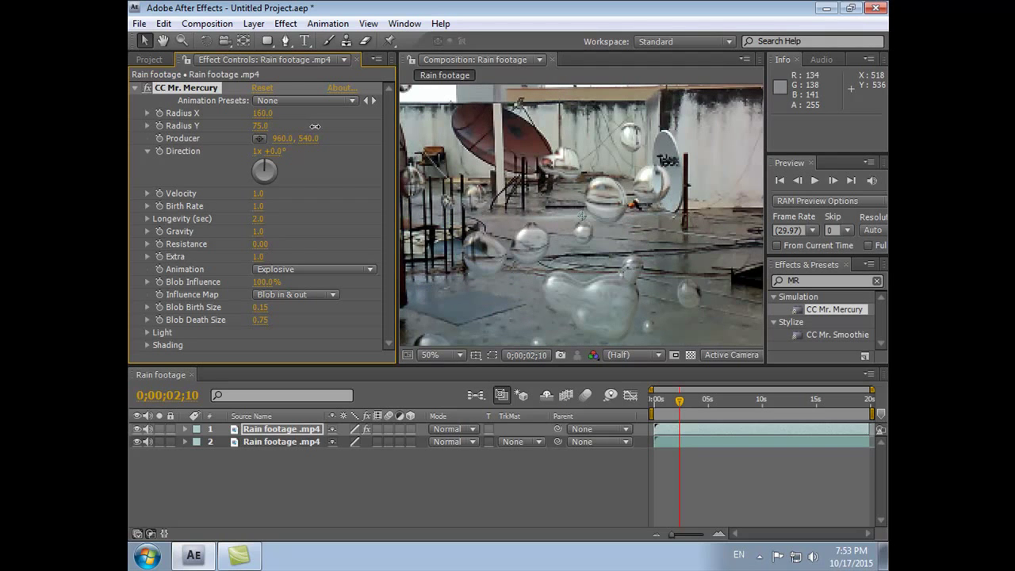
{"action": "left_click_drag", "start_coordinate": [315, 126], "coordinate": [313, 128]}
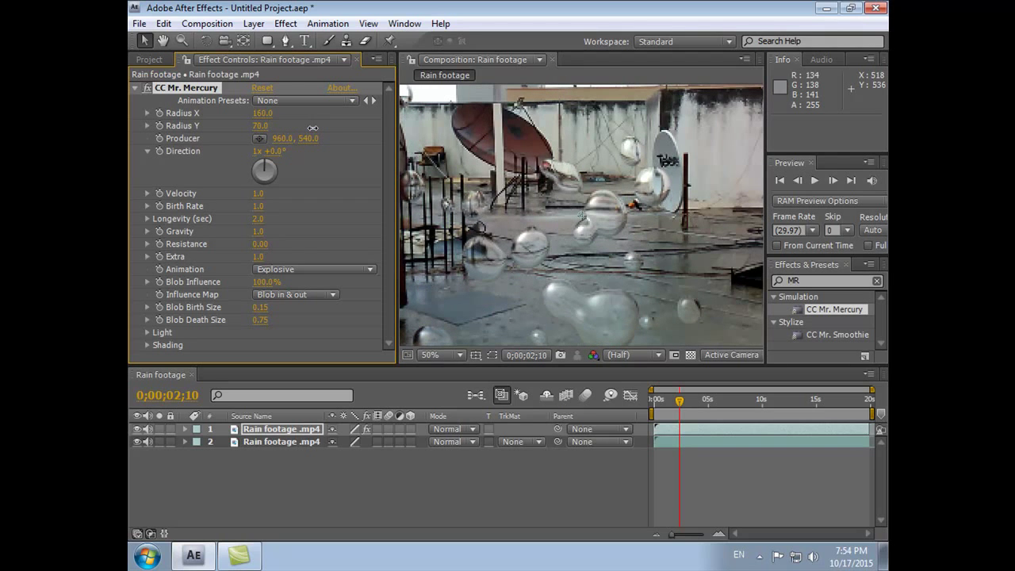
{"action": "left_click_drag", "start_coordinate": [314, 127], "coordinate": [320, 128]}
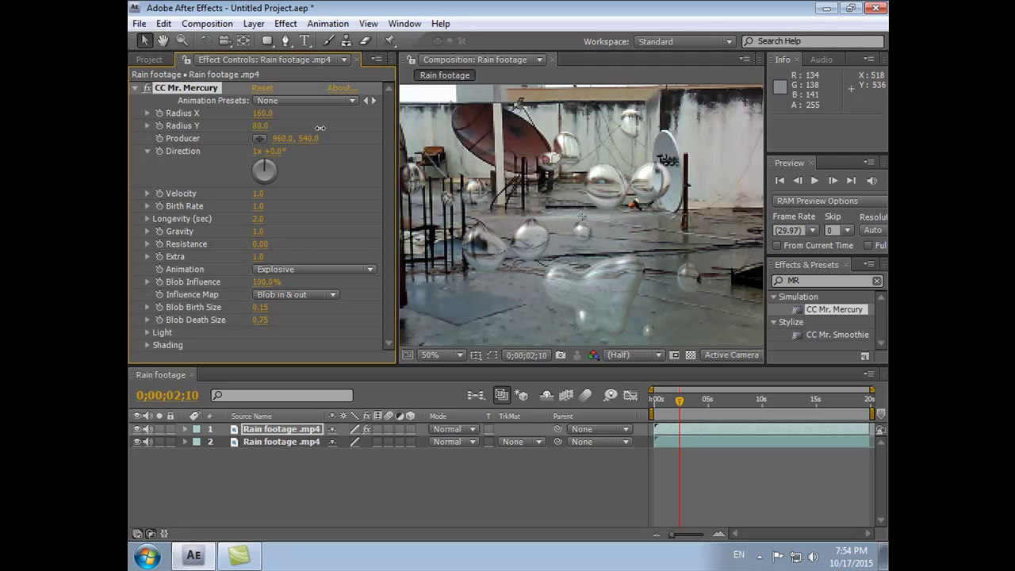
{"action": "mouse_move", "coordinate": [320, 128]}
{"action": "left_mouse_down"}
{"action": "mouse_move", "coordinate": [347, 127]}
{"action": "mouse_move", "coordinate": [317, 129]}
{"action": "left_mouse_up"}
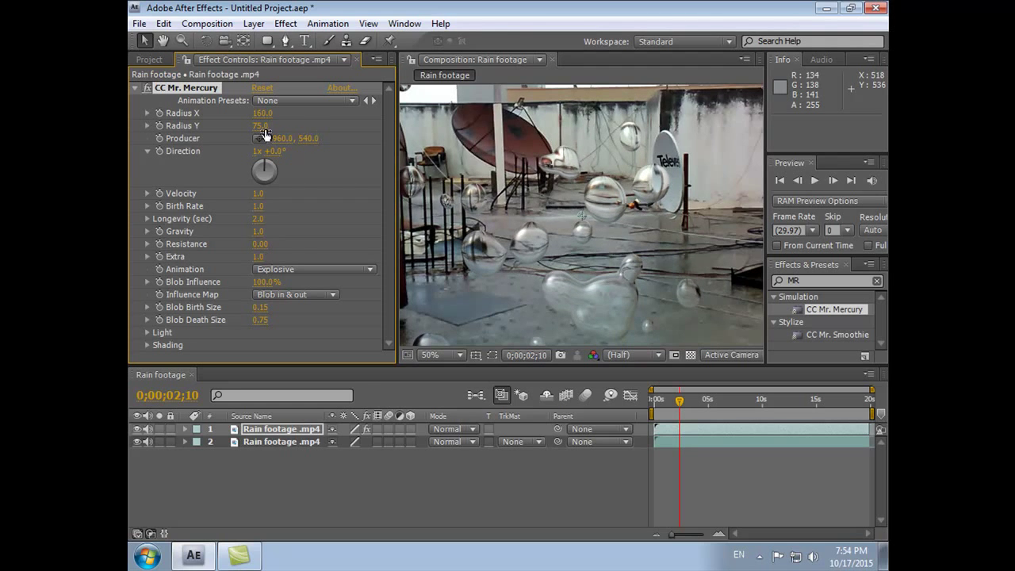
{"action": "left_click_drag", "start_coordinate": [270, 128], "coordinate": [266, 127]}
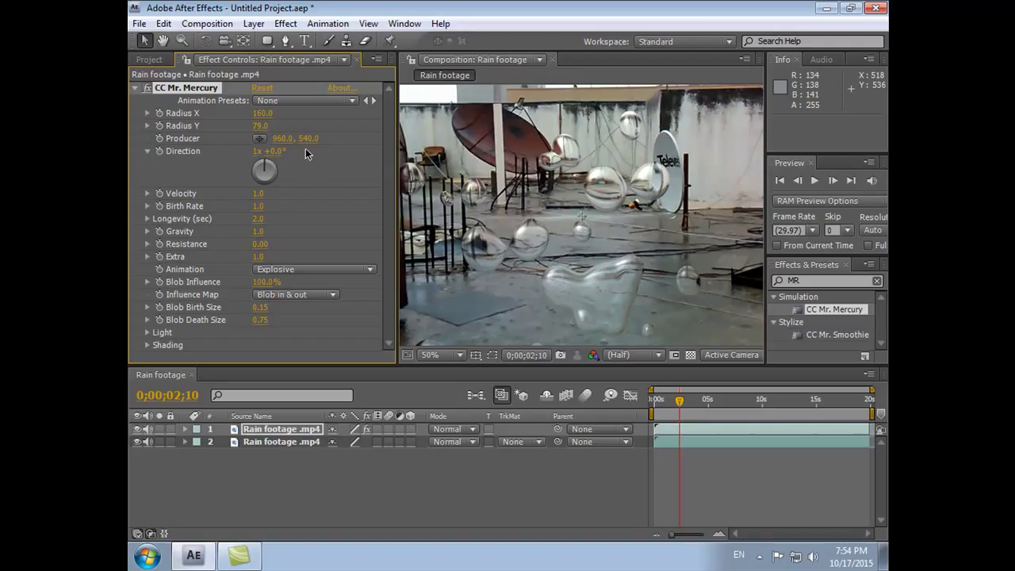
Move the CC Mr. Mercury Producer to 662.0, 30.0 near the top of the frame
{"action": "mouse_move", "coordinate": [281, 141]}
{"action": "left_mouse_down"}
{"action": "mouse_move", "coordinate": [157, 150]}
{"action": "mouse_move", "coordinate": [236, 138]}
{"action": "left_mouse_up"}
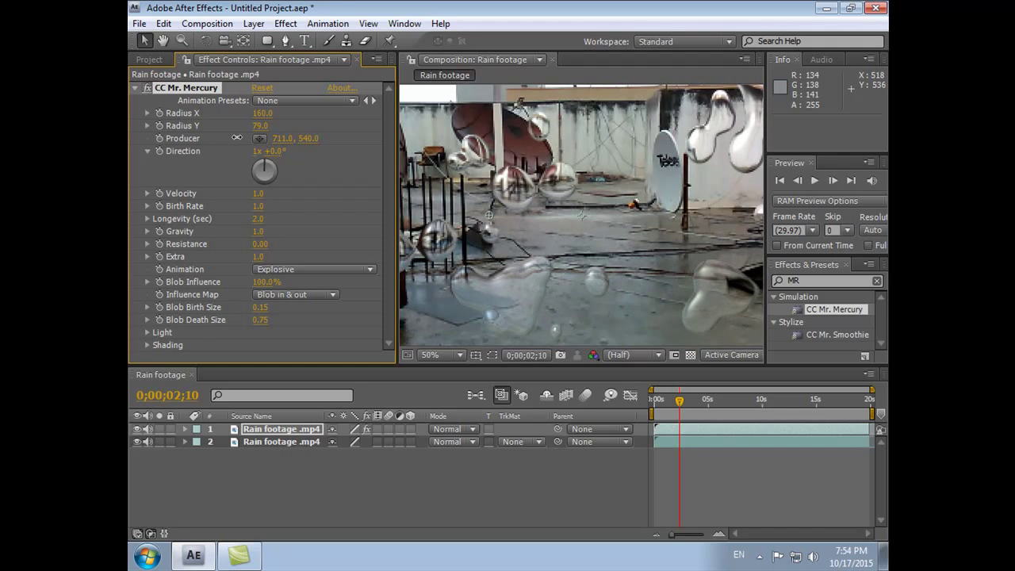
{"action": "left_click_drag", "start_coordinate": [236, 139], "coordinate": [205, 138]}
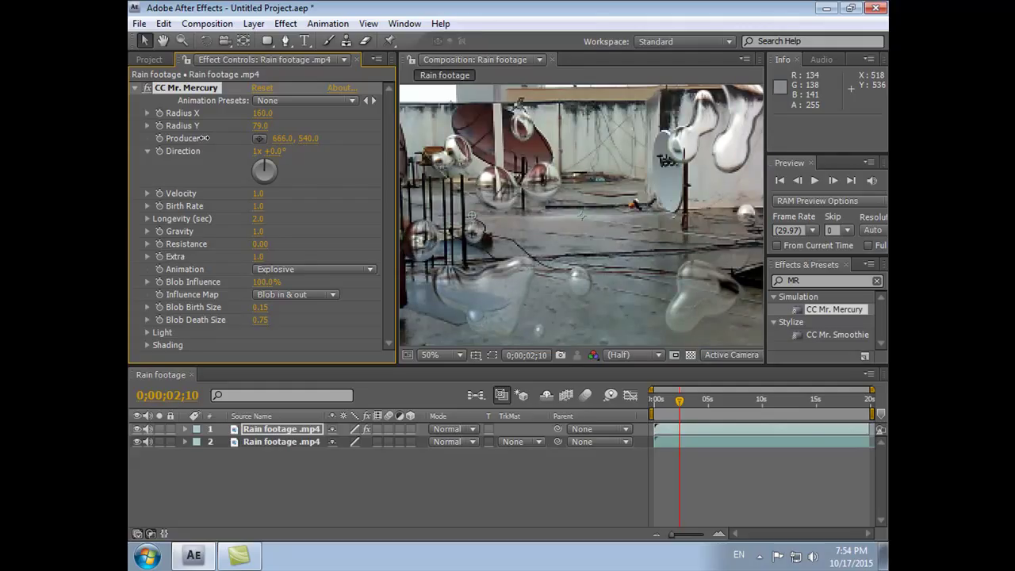
{"action": "left_click_drag", "start_coordinate": [205, 138], "coordinate": [203, 138]}
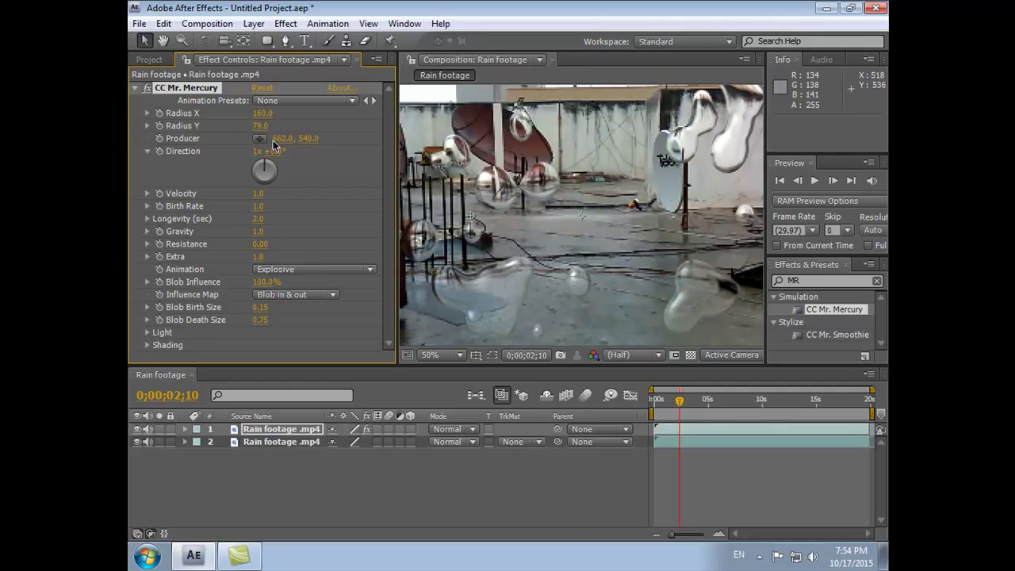
{"action": "mouse_move", "coordinate": [310, 140]}
{"action": "left_mouse_down"}
{"action": "mouse_move", "coordinate": [283, 137]}
{"action": "mouse_move", "coordinate": [284, 146]}
{"action": "left_mouse_up"}
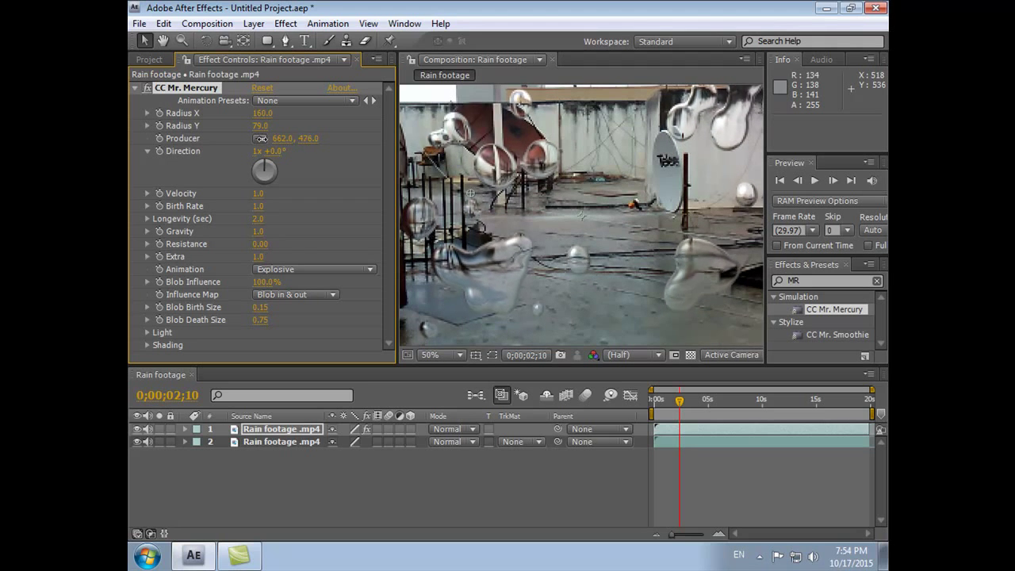
{"action": "left_click", "coordinate": [308, 139]}
{"action": "type", "text": "30"}
{"action": "key", "text": "Return"}
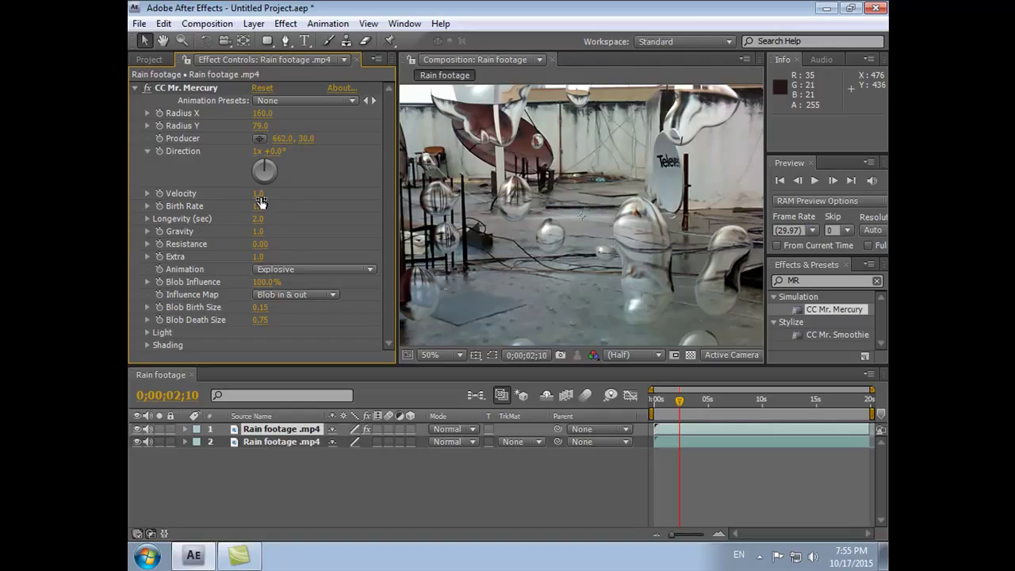
Set Velocity to 0, Birth Rate to 1.2 and Longevity to 5.5 seconds
{"action": "left_click", "coordinate": [260, 198]}
{"action": "type", "text": "0"}
{"action": "key", "text": "Return"}
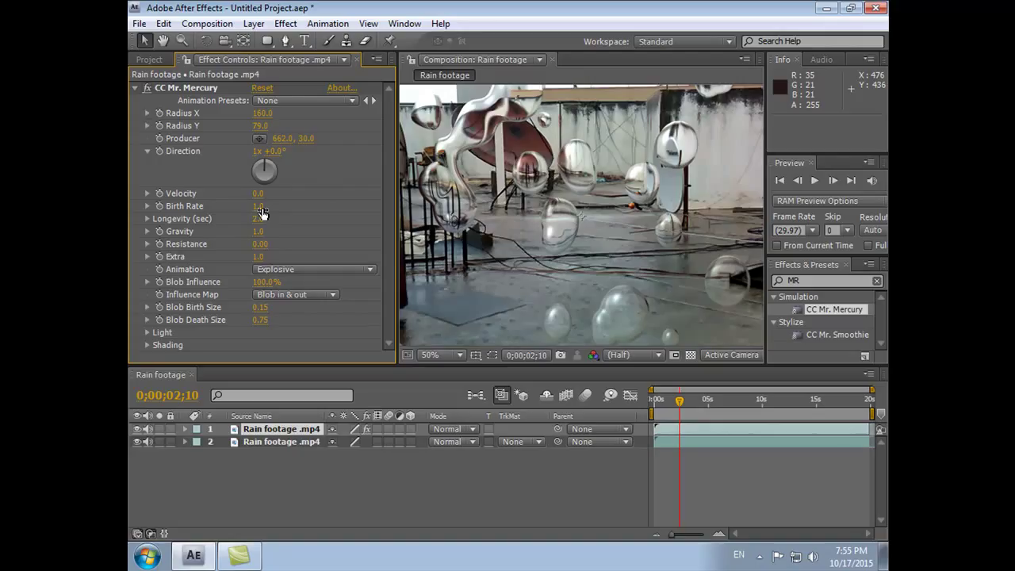
{"action": "left_click_drag", "start_coordinate": [262, 211], "coordinate": [276, 206]}
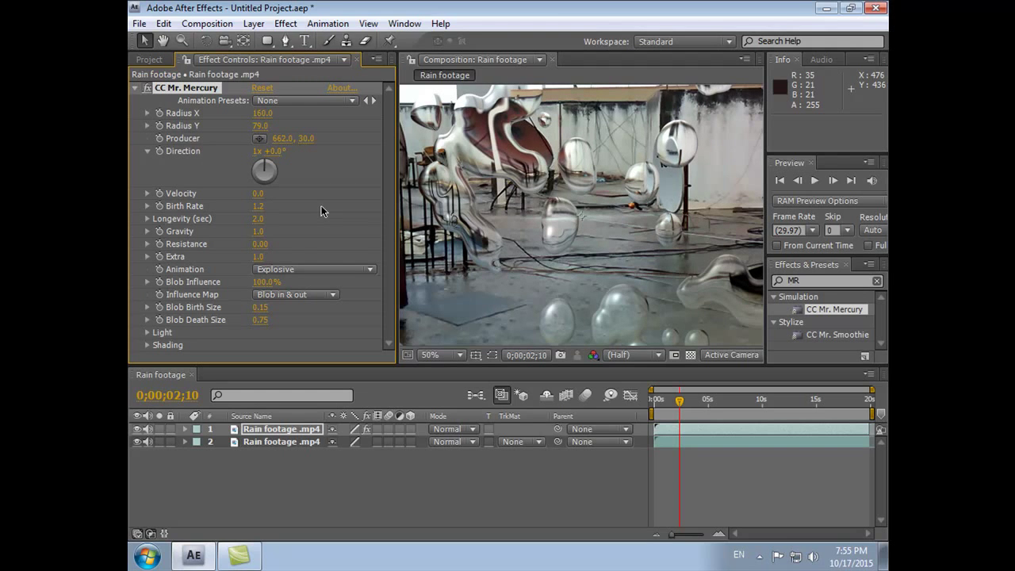
{"action": "left_click_drag", "start_coordinate": [262, 219], "coordinate": [487, 209]}
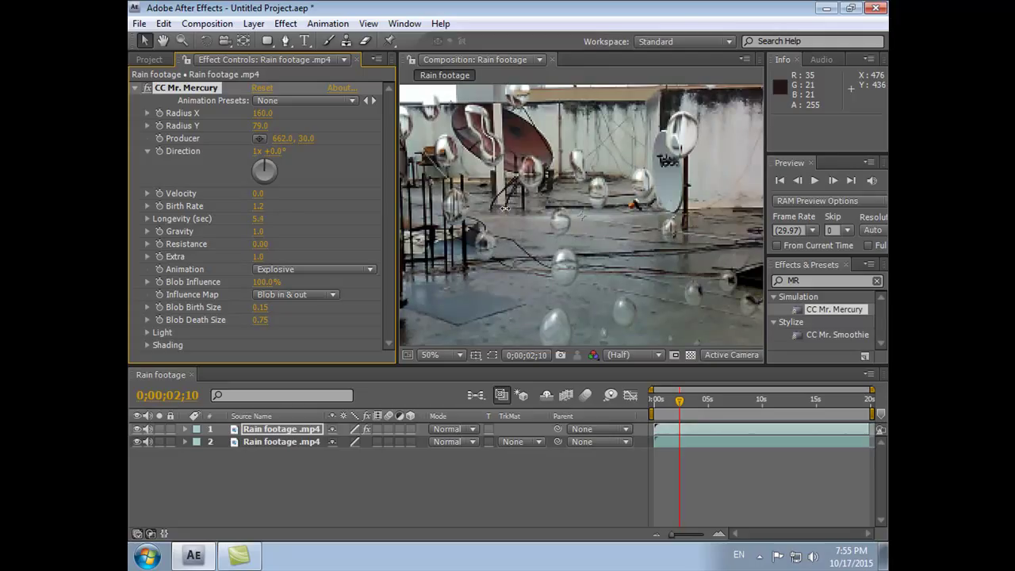
{"action": "left_click_drag", "start_coordinate": [487, 209], "coordinate": [517, 208]}
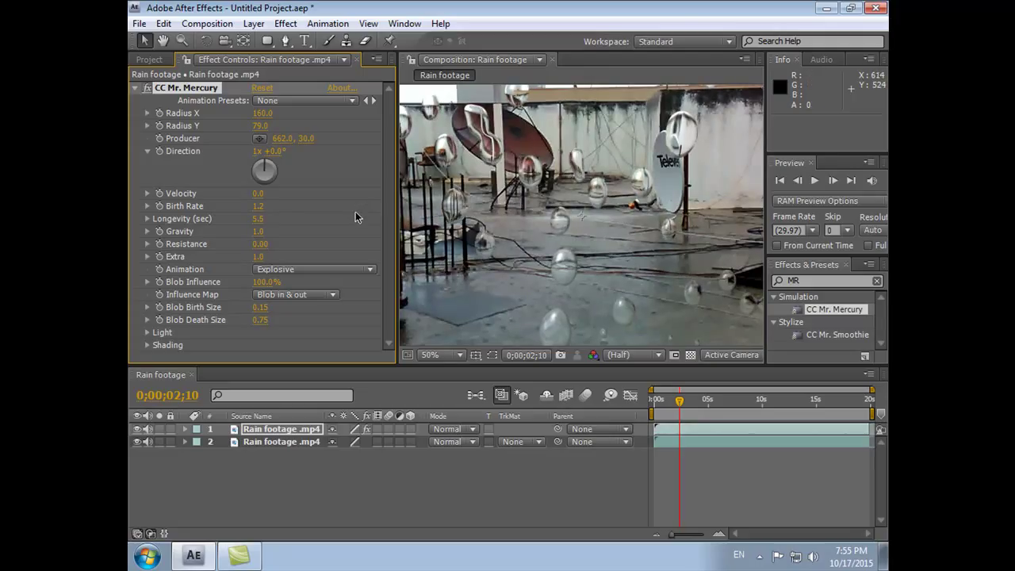
Lower Gravity to about 0.3 so the drops fall slowly
{"action": "left_click_drag", "start_coordinate": [265, 232], "coordinate": [280, 232]}
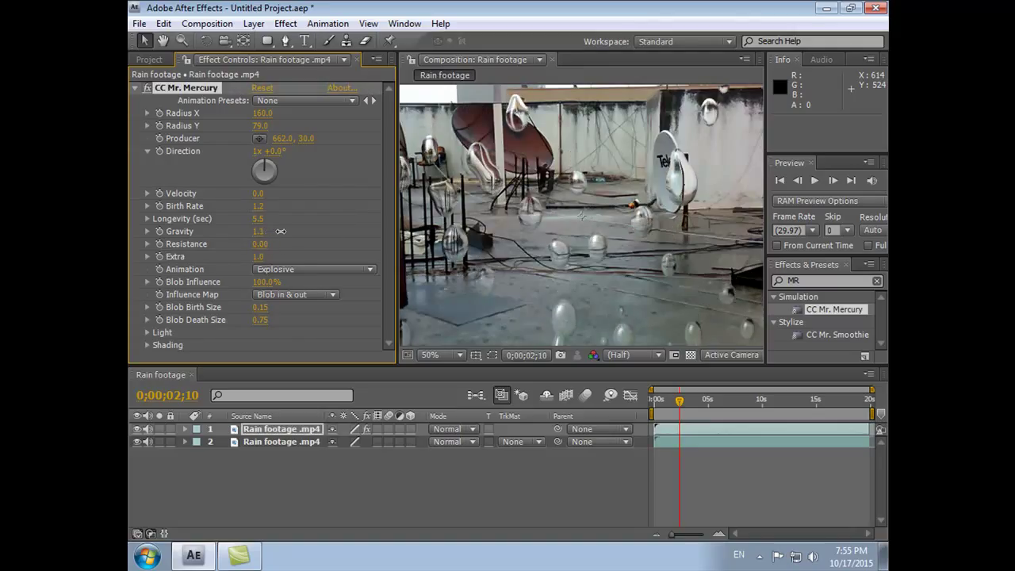
{"action": "left_click", "coordinate": [259, 231]}
{"action": "key", "text": "Return"}
{"action": "left_click_drag", "start_coordinate": [259, 231], "coordinate": [228, 232]}
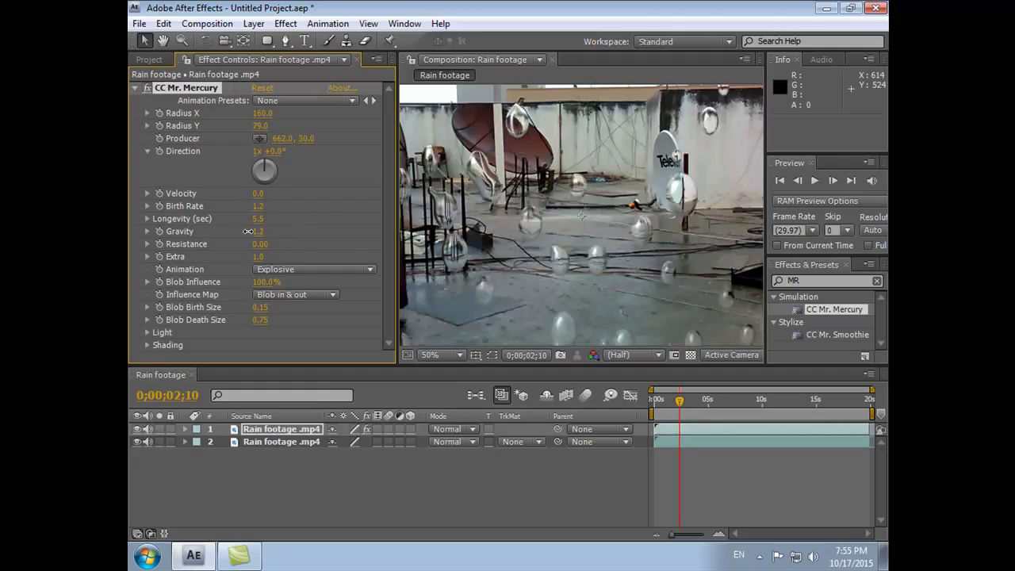
{"action": "left_click_drag", "start_coordinate": [228, 231], "coordinate": [200, 238]}
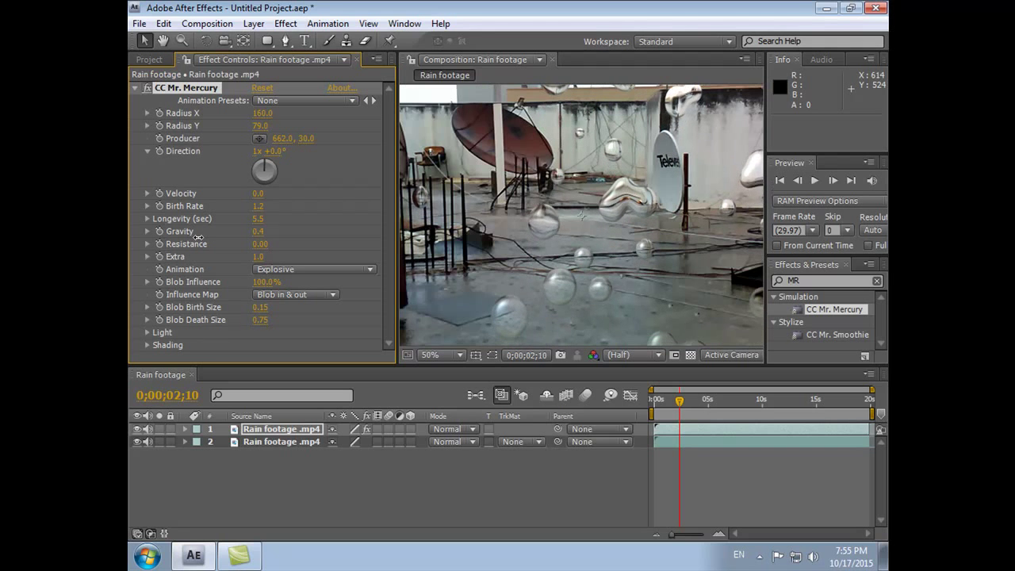
{"action": "left_click_drag", "start_coordinate": [200, 238], "coordinate": [191, 238]}
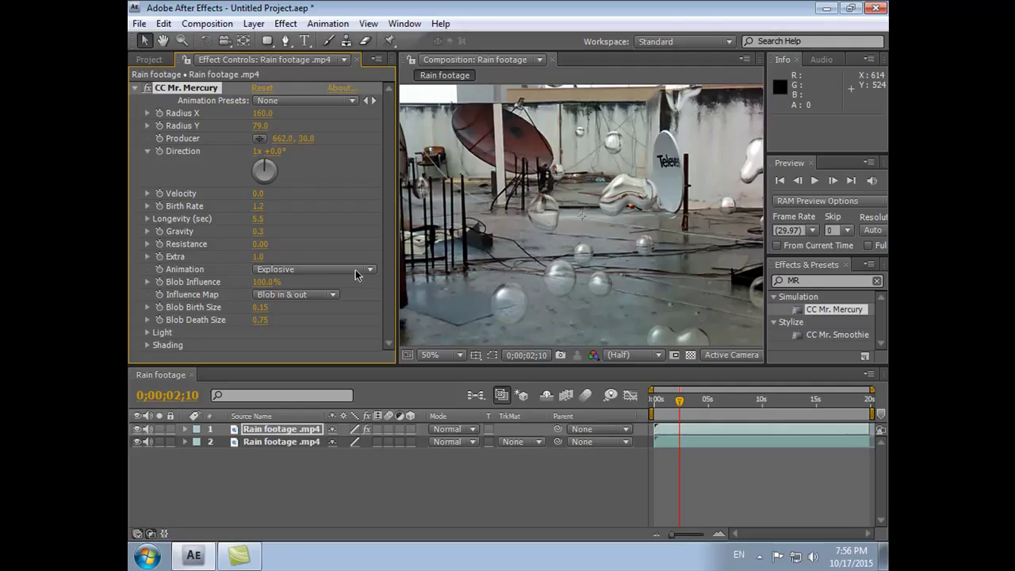
Switch Animation to Direction and Influence Map to Constant Blobs
{"action": "left_click", "coordinate": [356, 270]}
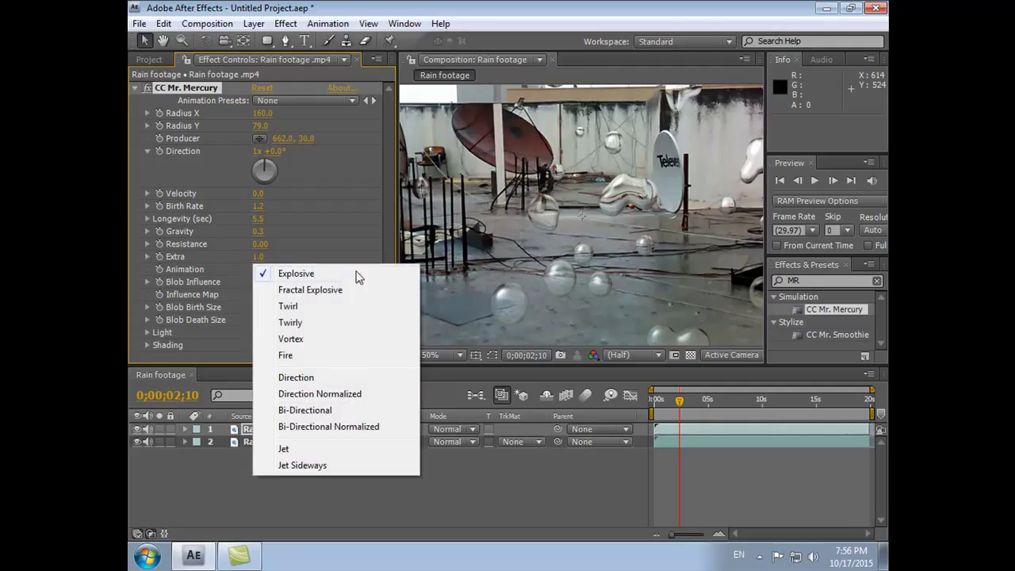
{"action": "left_click", "coordinate": [325, 379]}
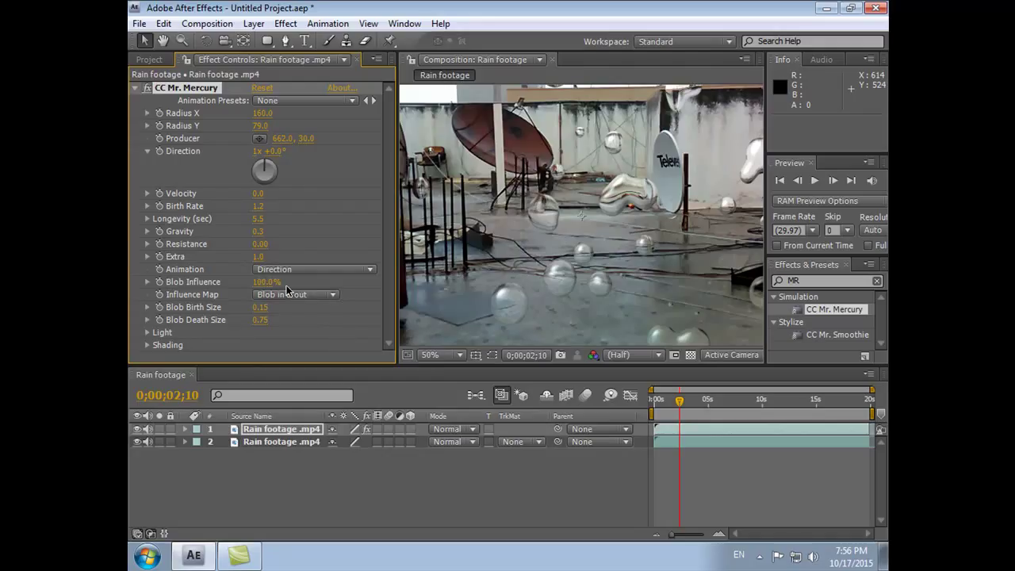
{"action": "left_click", "coordinate": [331, 295]}
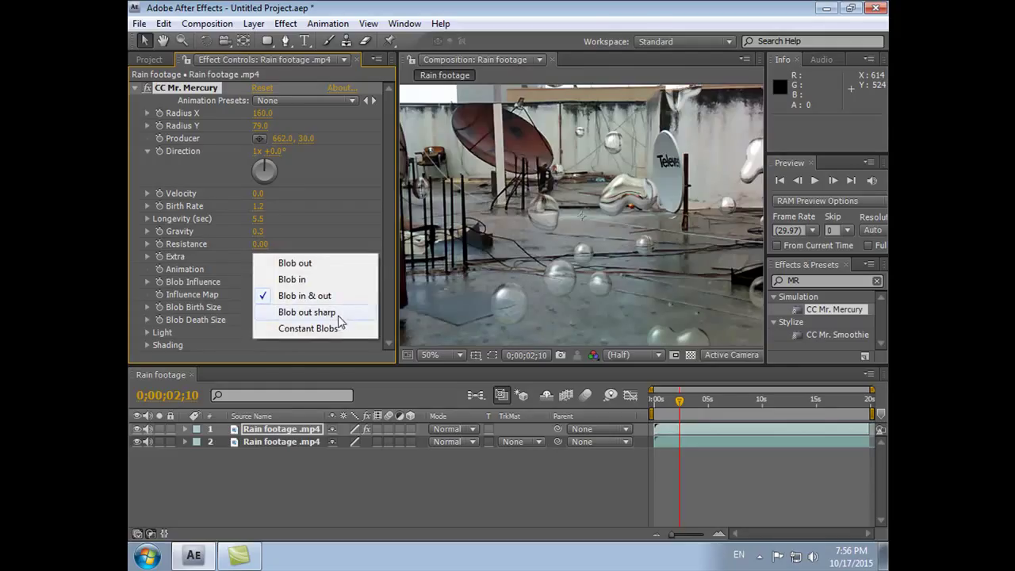
{"action": "left_click", "coordinate": [335, 329]}
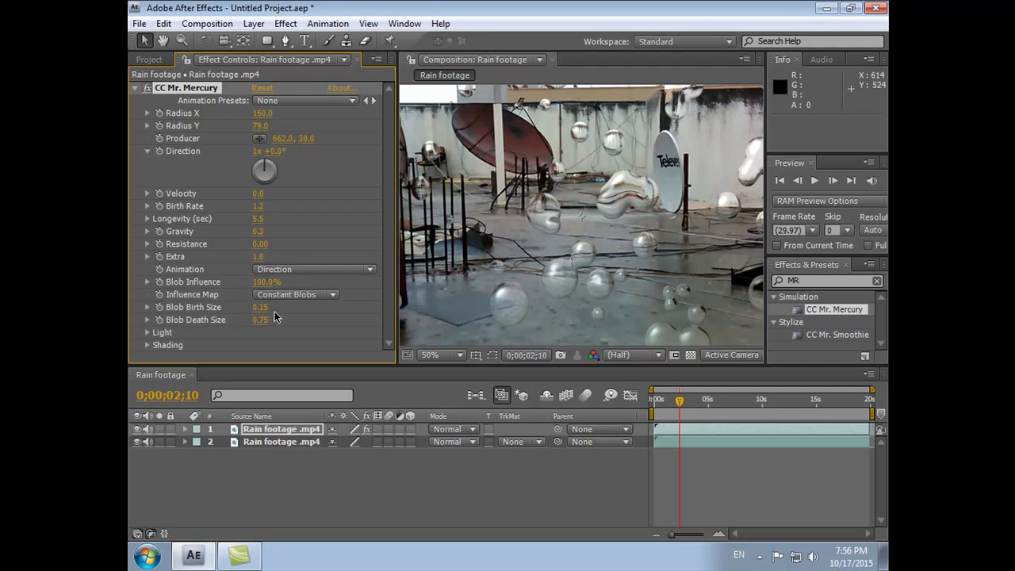
Set Blob Birth Size to 0.19 and Blob Death Size to 0.35
{"action": "left_click_drag", "start_coordinate": [261, 308], "coordinate": [280, 311]}
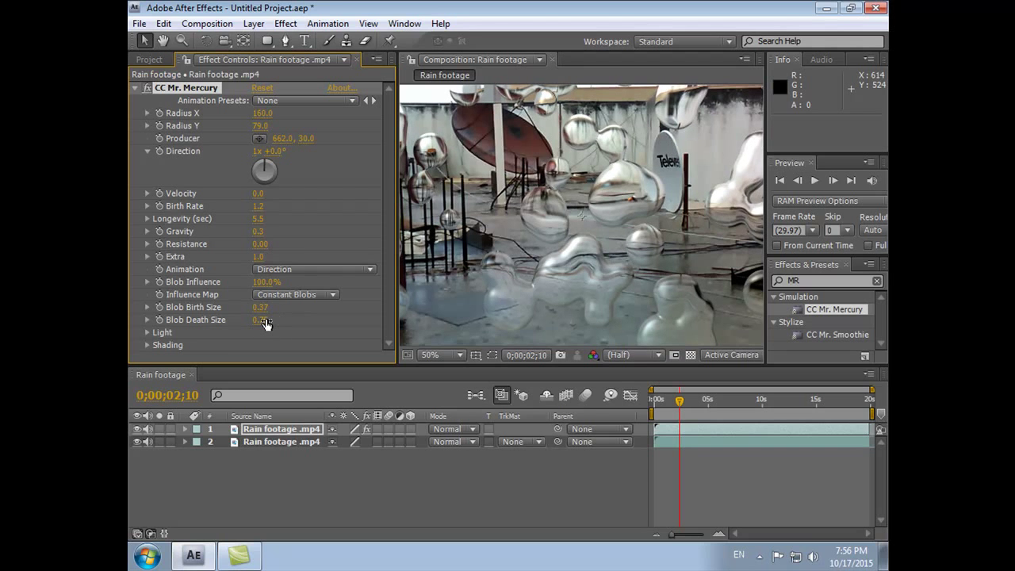
{"action": "mouse_move", "coordinate": [265, 319]}
{"action": "left_mouse_down"}
{"action": "mouse_move", "coordinate": [237, 321]}
{"action": "mouse_move", "coordinate": [278, 306]}
{"action": "mouse_move", "coordinate": [256, 307]}
{"action": "left_mouse_up"}
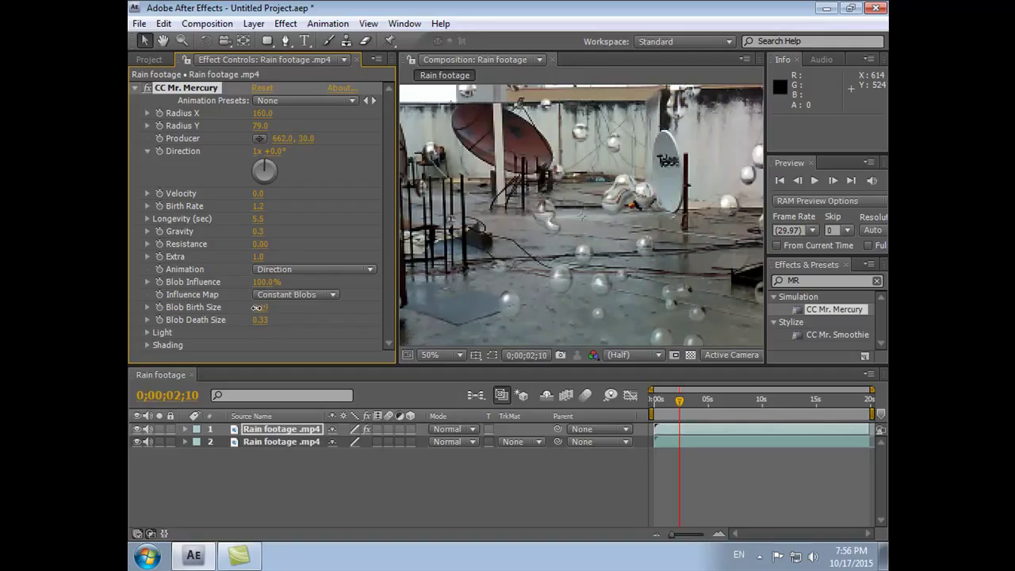
{"action": "left_click_drag", "start_coordinate": [269, 320], "coordinate": [262, 320]}
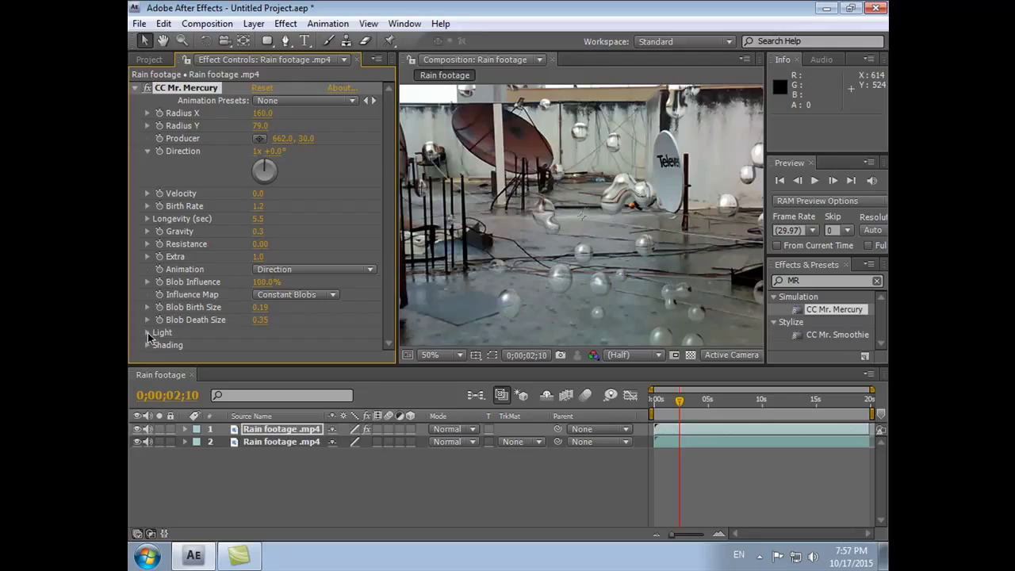
Adjust CC Mr. Mercury's Light Direction angle, keeping the existing light type
{"action": "left_click", "coordinate": [148, 333]}
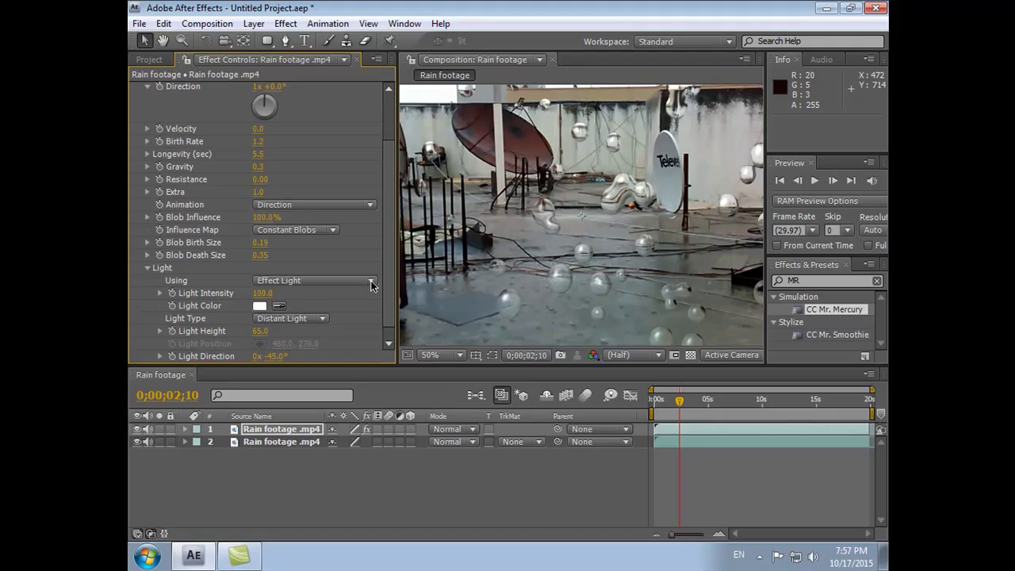
{"action": "left_click", "coordinate": [372, 285]}
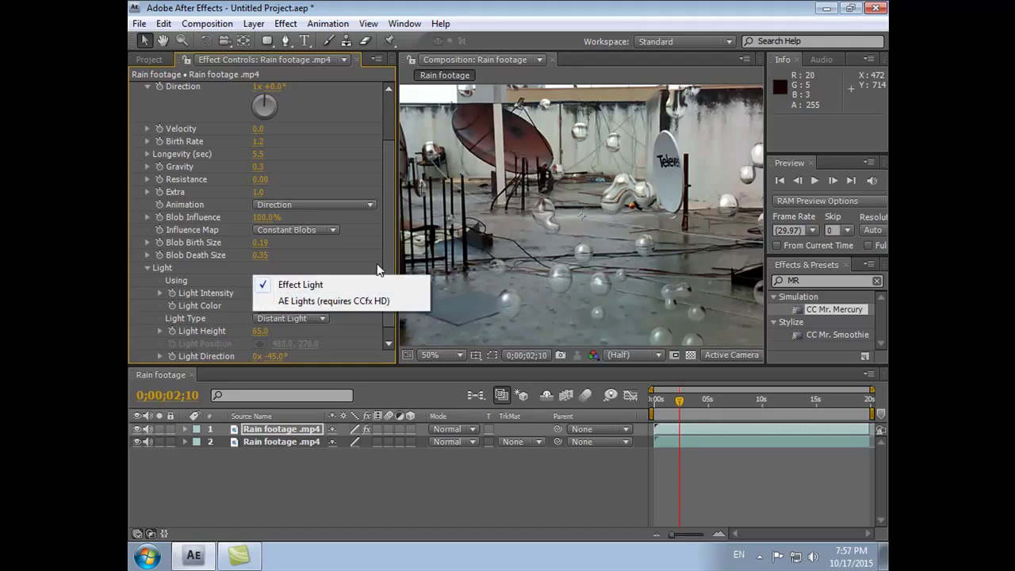
{"action": "left_click", "coordinate": [378, 270]}
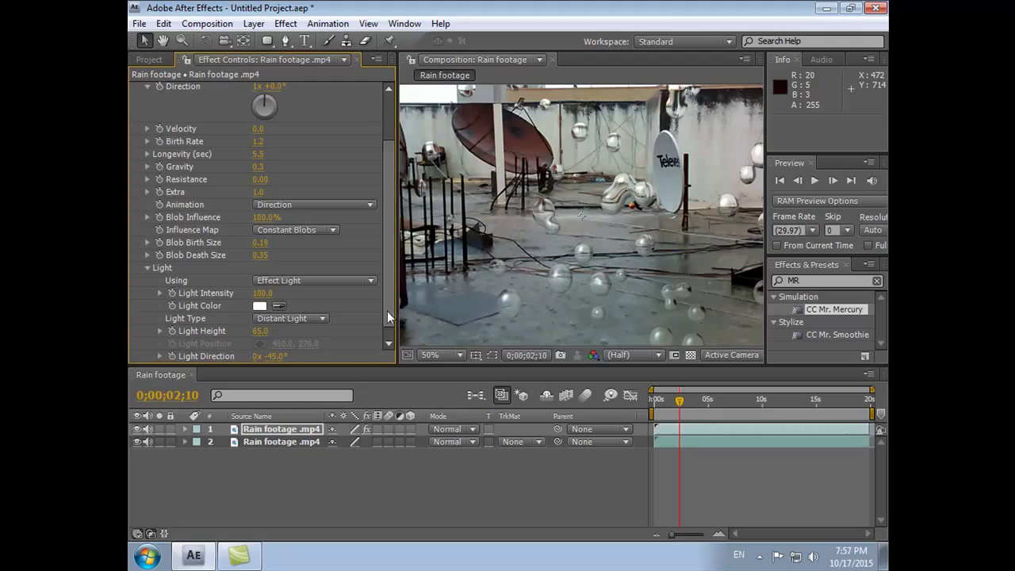
{"action": "scroll", "coordinate": [388, 318], "scroll_direction": "down", "scroll_amount": 1}
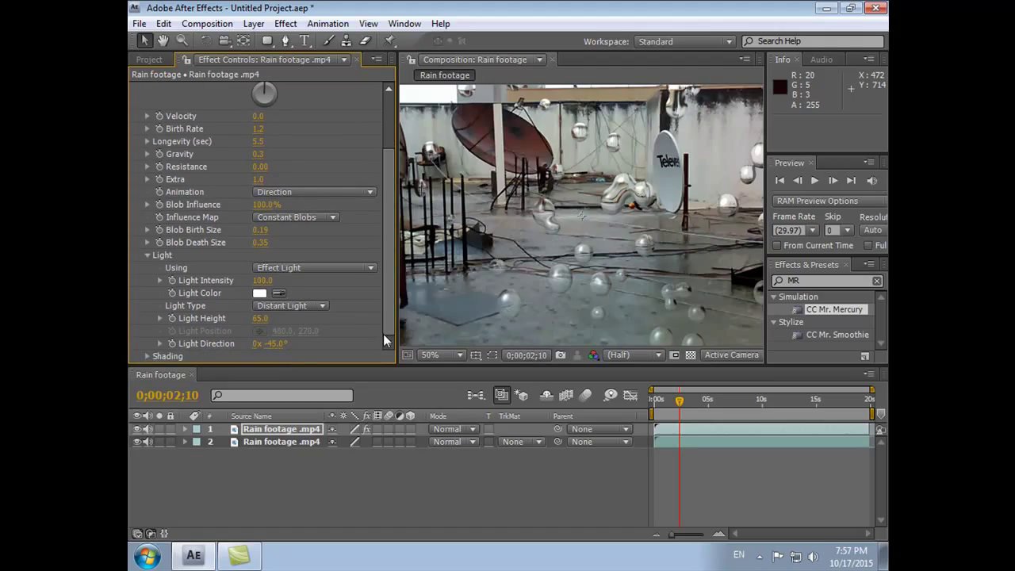
{"action": "mouse_move", "coordinate": [272, 343]}
{"action": "left_mouse_down"}
{"action": "mouse_move", "coordinate": [280, 353]}
{"action": "mouse_move", "coordinate": [301, 345]}
{"action": "mouse_move", "coordinate": [293, 345]}
{"action": "left_mouse_up"}
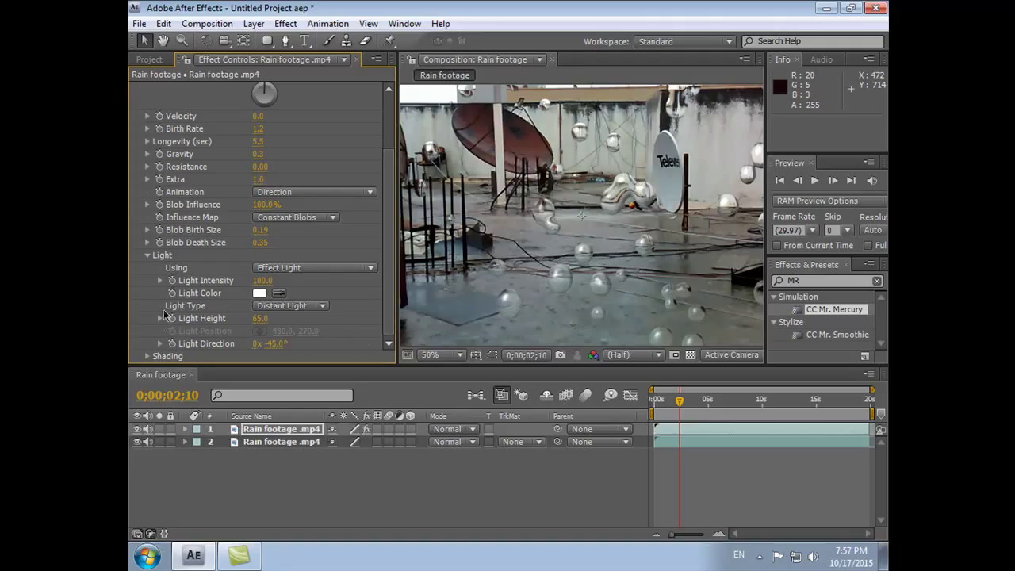
{"action": "left_click", "coordinate": [147, 256]}
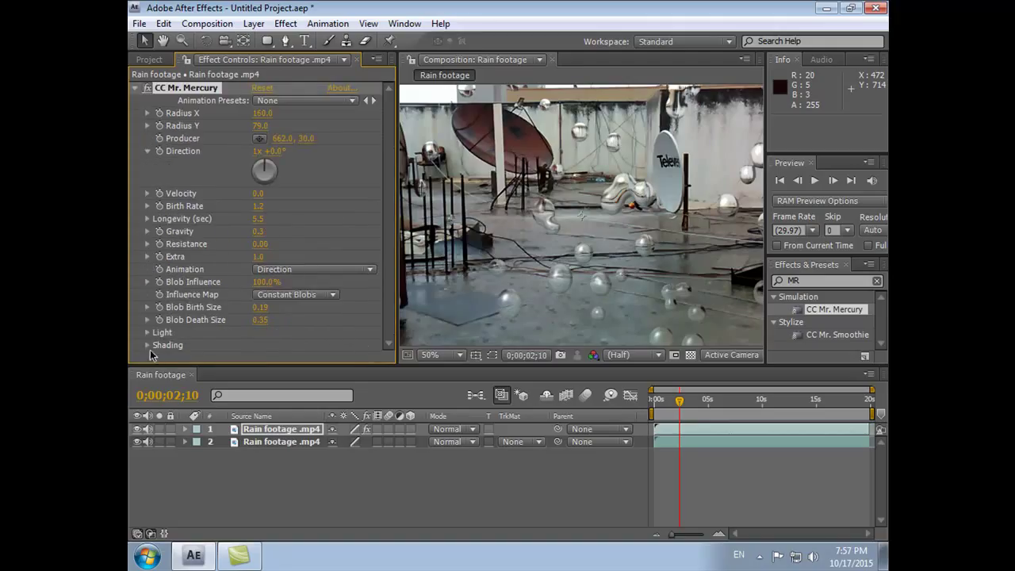
Set CC Mr. Mercury's Diffuse shading to 25
{"action": "left_click", "coordinate": [147, 346]}
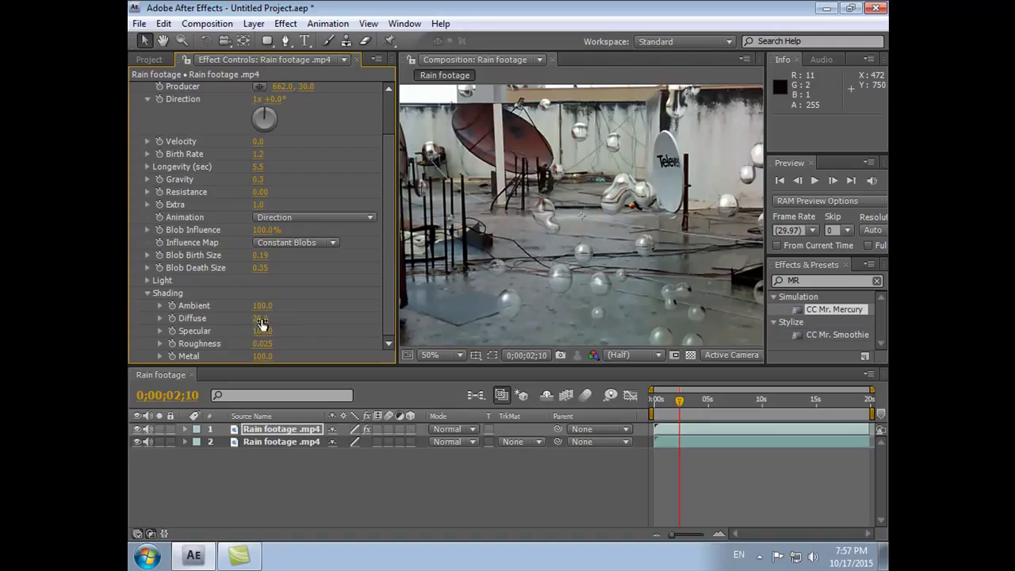
{"action": "left_click_drag", "start_coordinate": [262, 321], "coordinate": [272, 317]}
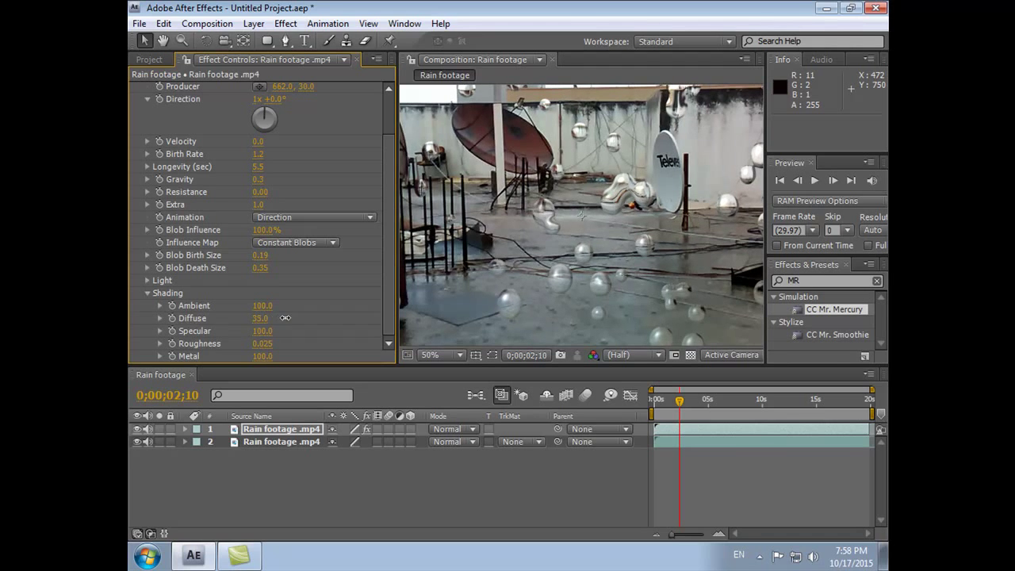
{"action": "left_click_drag", "start_coordinate": [283, 318], "coordinate": [266, 323]}
{"action": "left_click", "coordinate": [261, 317]}
{"action": "type", "text": "25"}
{"action": "key", "text": "Return"}
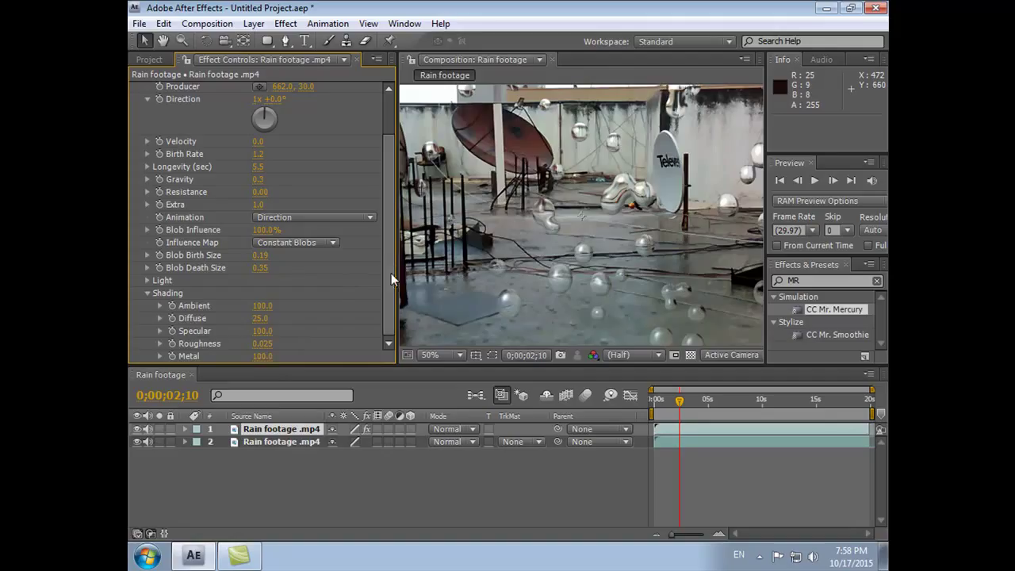
{"action": "scroll", "coordinate": [391, 272], "scroll_direction": "up", "scroll_amount": 3}
Collapse CC Mr. Mercury, scrub the droplets, return to the first frame and widen the Preview panel
{"action": "left_click", "coordinate": [135, 88]}
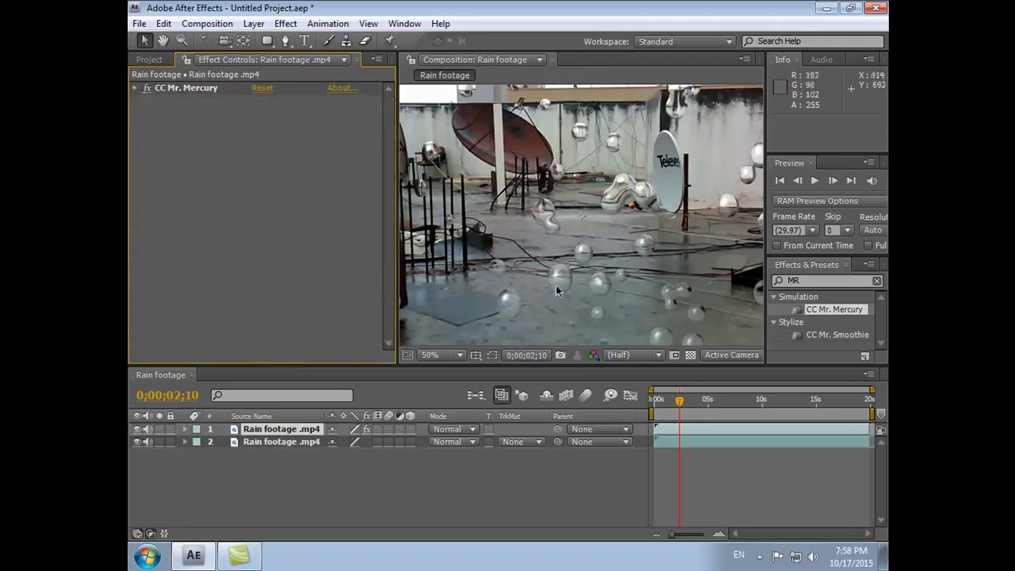
{"action": "left_click_drag", "start_coordinate": [679, 406], "coordinate": [729, 404]}
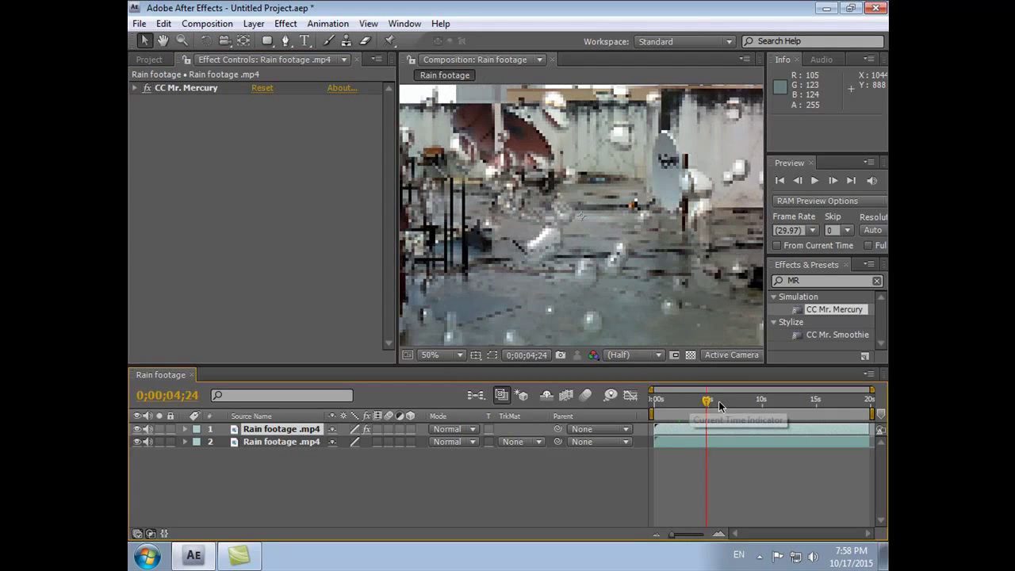
{"action": "key", "text": "Home"}
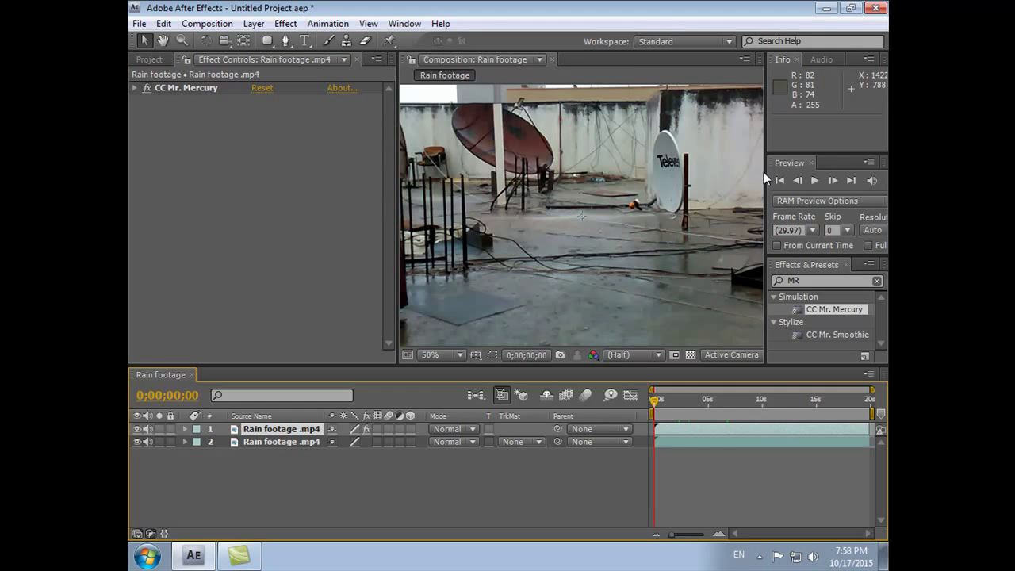
{"action": "left_click_drag", "start_coordinate": [767, 172], "coordinate": [742, 172]}
Run a RAM Preview of the droplets, then expand CC Mr. Mercury on a frame with droplets
{"action": "left_click", "coordinate": [879, 181]}
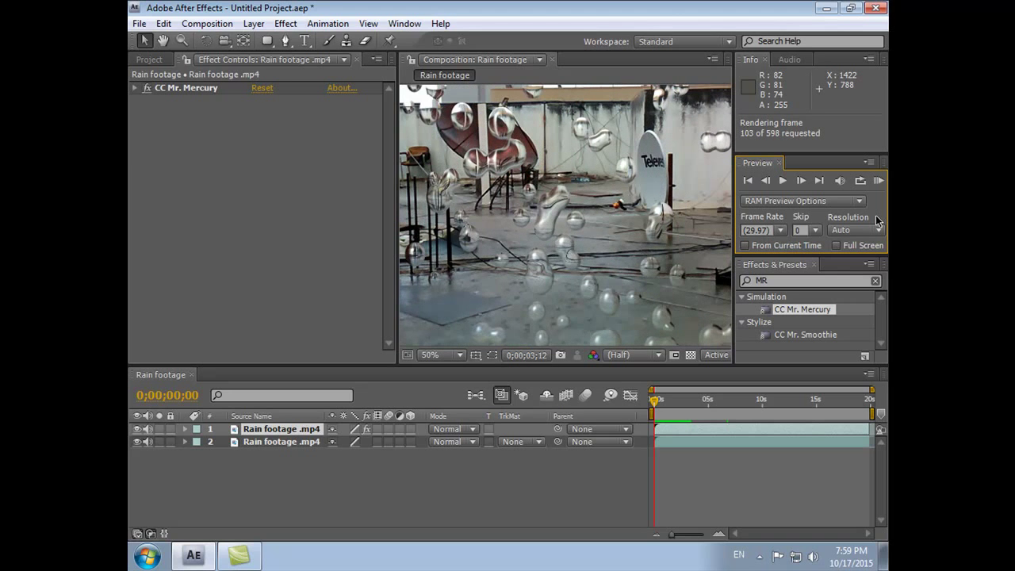
{"action": "left_click", "coordinate": [879, 183]}
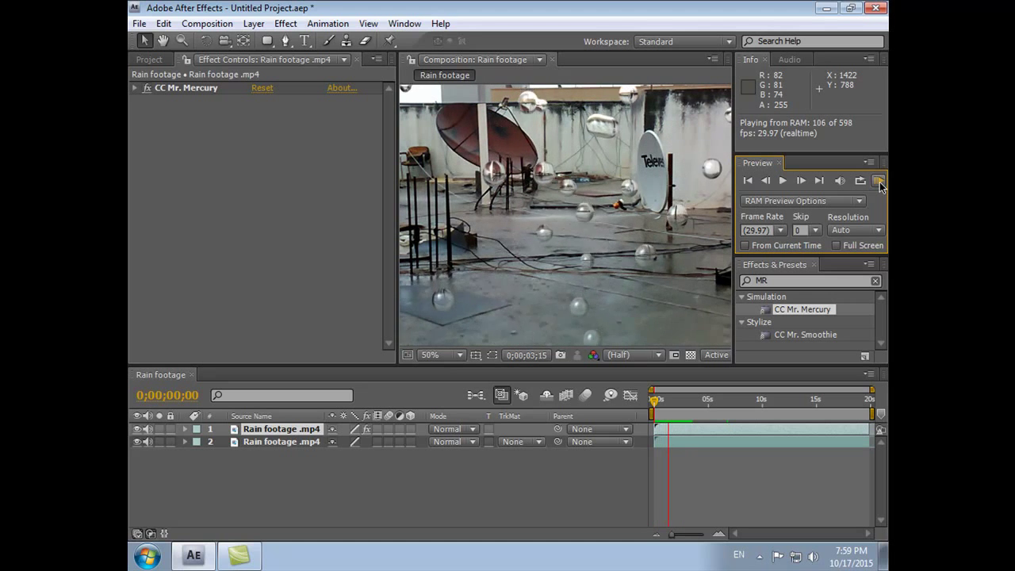
{"action": "left_click", "coordinate": [880, 183]}
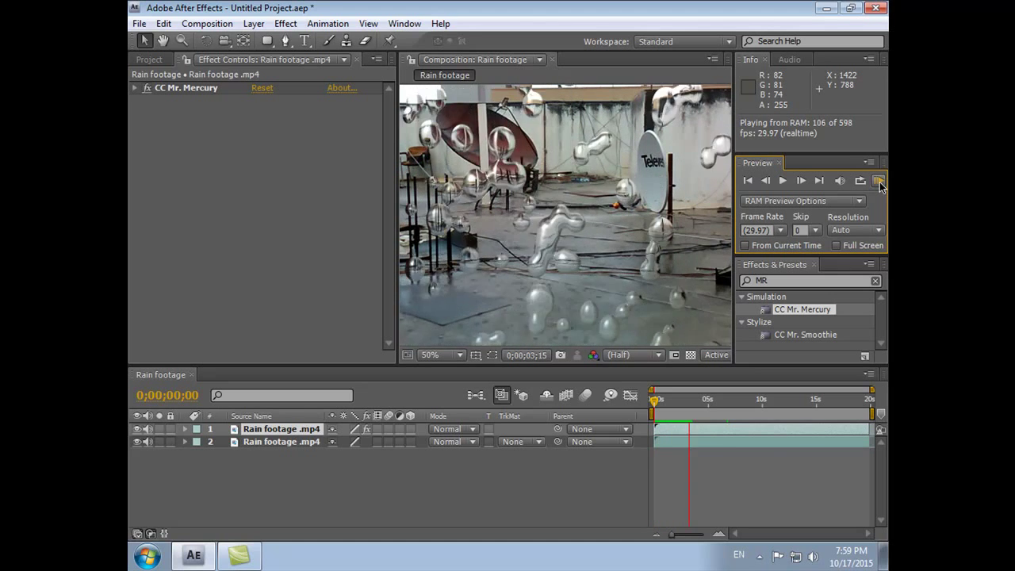
{"action": "left_click", "coordinate": [134, 88]}
{"action": "left_click_drag", "start_coordinate": [656, 402], "coordinate": [675, 408]}
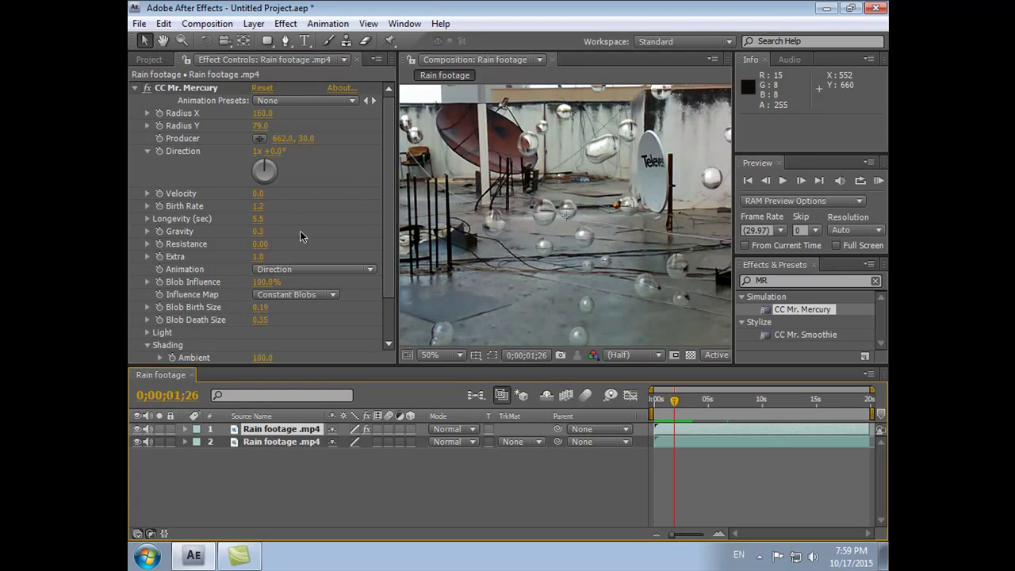
Set Longevity to 5.1 and Radius Y to 94, then RAM Preview from the first frame
{"action": "left_click_drag", "start_coordinate": [260, 219], "coordinate": [256, 220]}
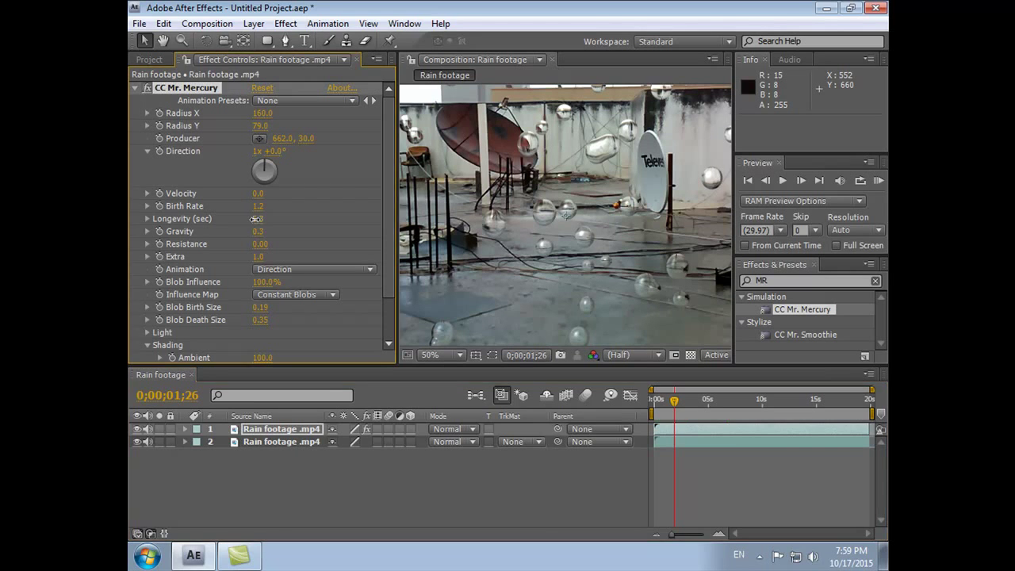
{"action": "mouse_move", "coordinate": [259, 125]}
{"action": "left_mouse_down"}
{"action": "mouse_move", "coordinate": [250, 125]}
{"action": "mouse_move", "coordinate": [273, 125]}
{"action": "mouse_move", "coordinate": [237, 125]}
{"action": "mouse_move", "coordinate": [273, 125]}
{"action": "left_mouse_up"}
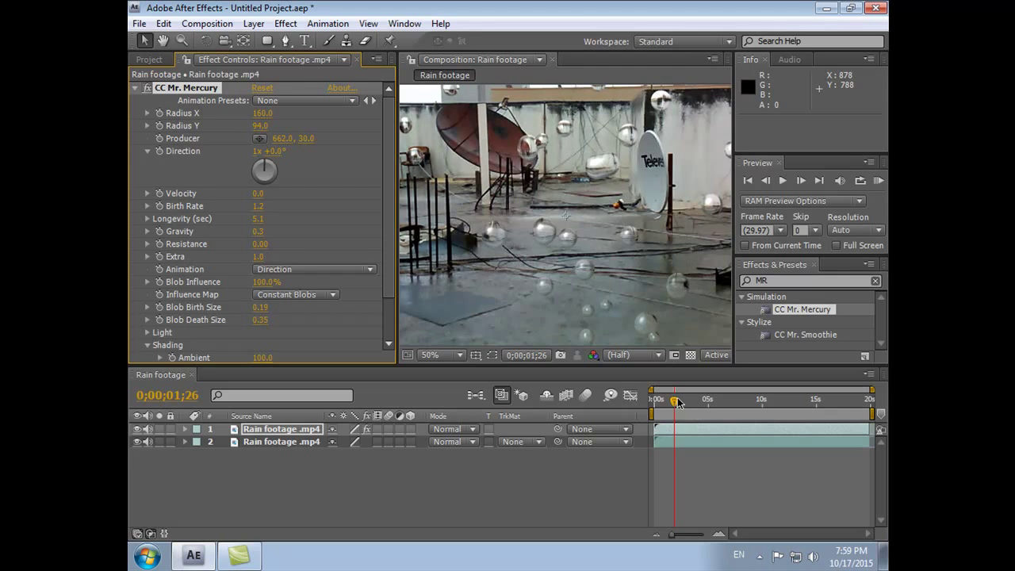
{"action": "left_click", "coordinate": [859, 182]}
{"action": "left_click", "coordinate": [878, 181]}
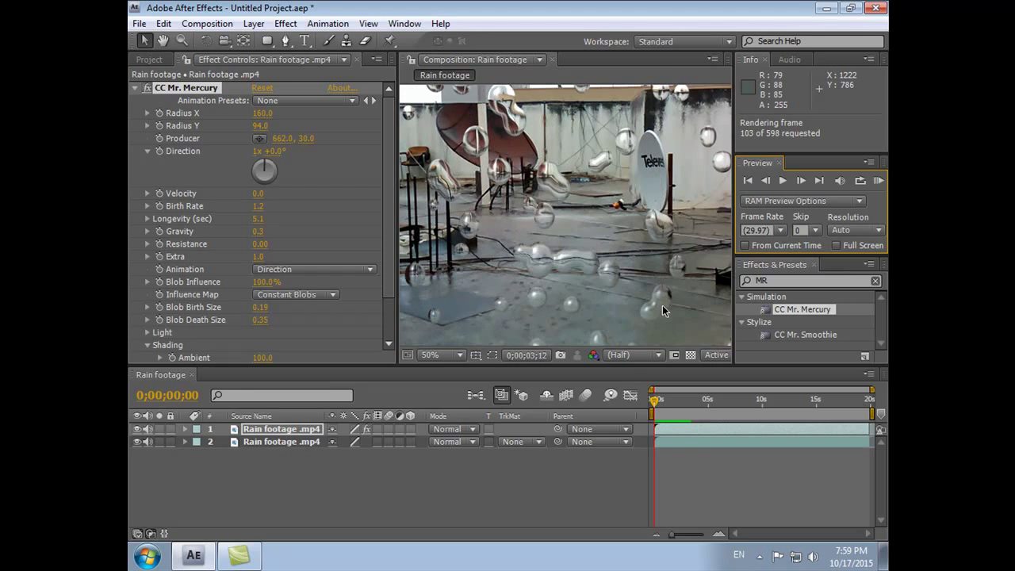
{"action": "left_click", "coordinate": [655, 399]}
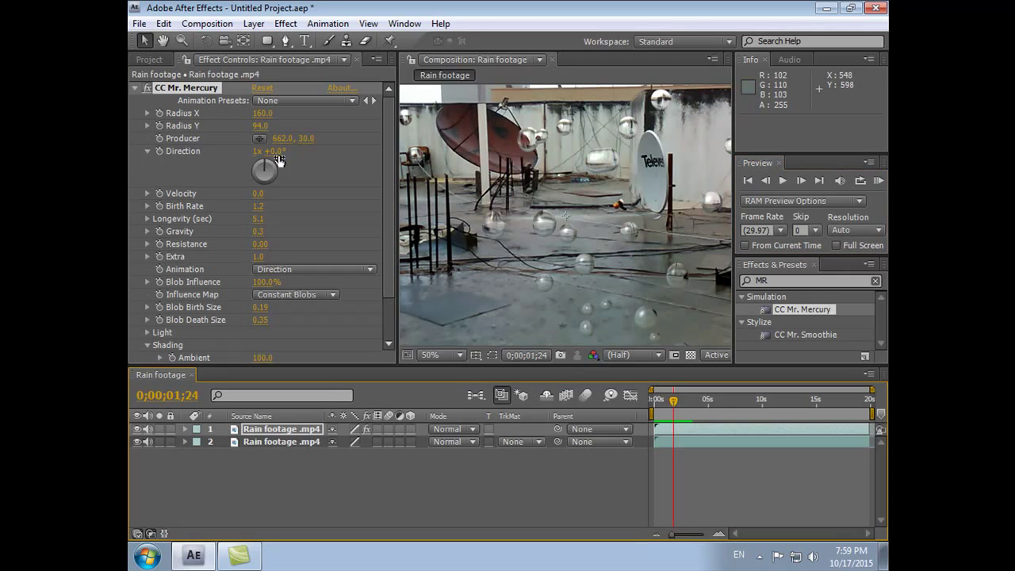
Set the emitter's Radius X to 171 and preview the droplets from the start
{"action": "mouse_move", "coordinate": [253, 113]}
{"action": "left_mouse_down"}
{"action": "mouse_move", "coordinate": [210, 113]}
{"action": "mouse_move", "coordinate": [282, 115]}
{"action": "left_mouse_up"}
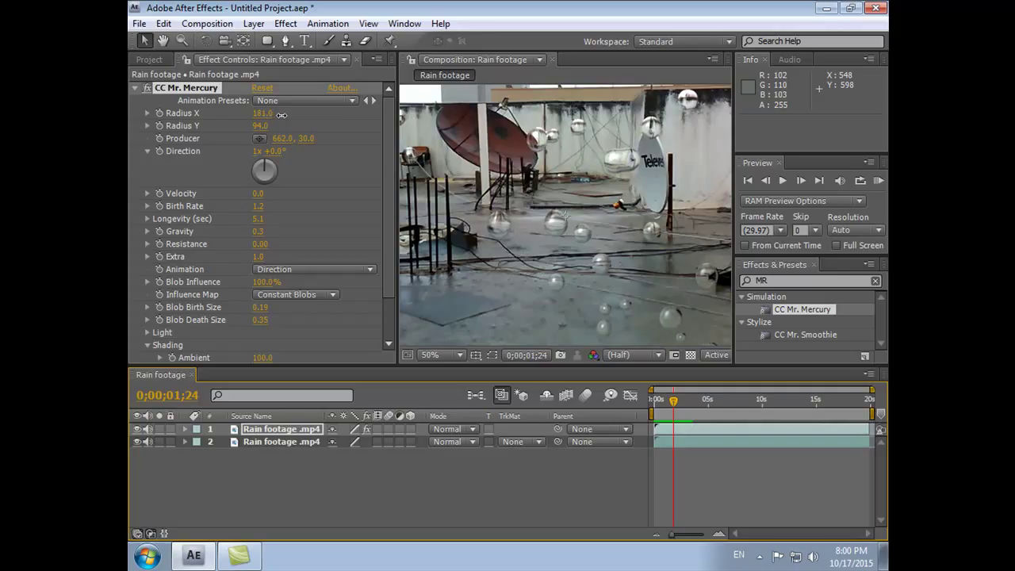
{"action": "left_click_drag", "start_coordinate": [281, 115], "coordinate": [273, 115]}
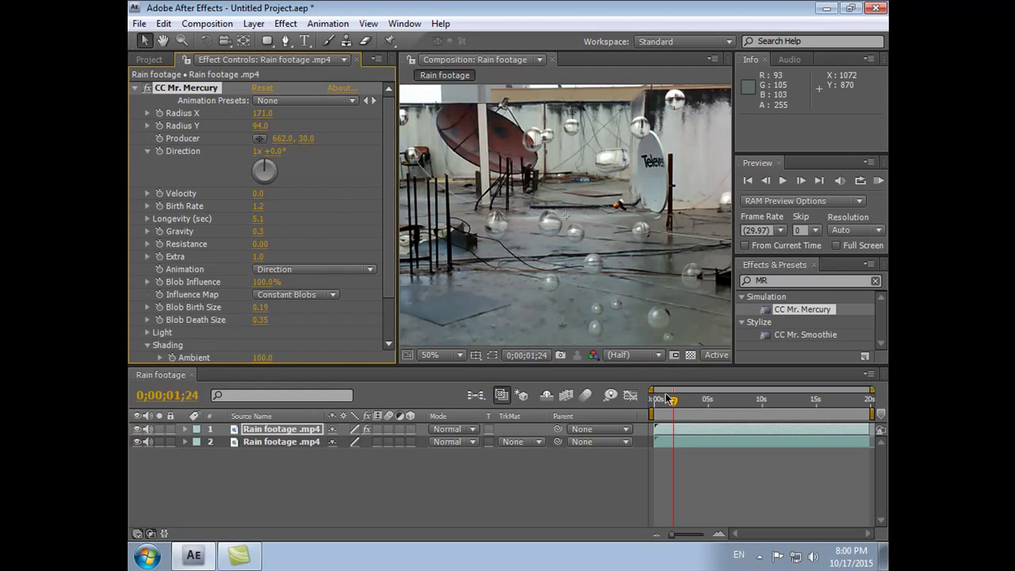
{"action": "left_click_drag", "start_coordinate": [674, 407], "coordinate": [656, 405]}
{"action": "left_click", "coordinate": [783, 181]}
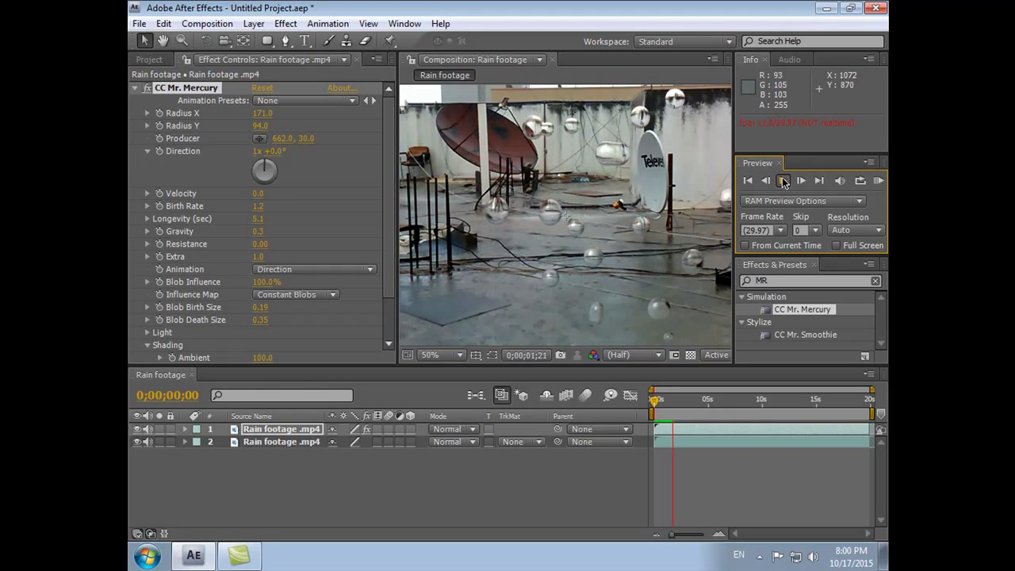
Lower CC Mr. Mercury's Diffuse to 19.0 and play back to judge the shading
{"action": "left_click", "coordinate": [386, 230]}
{"action": "scroll", "coordinate": [386, 230], "scroll_direction": "down", "scroll_amount": 2}
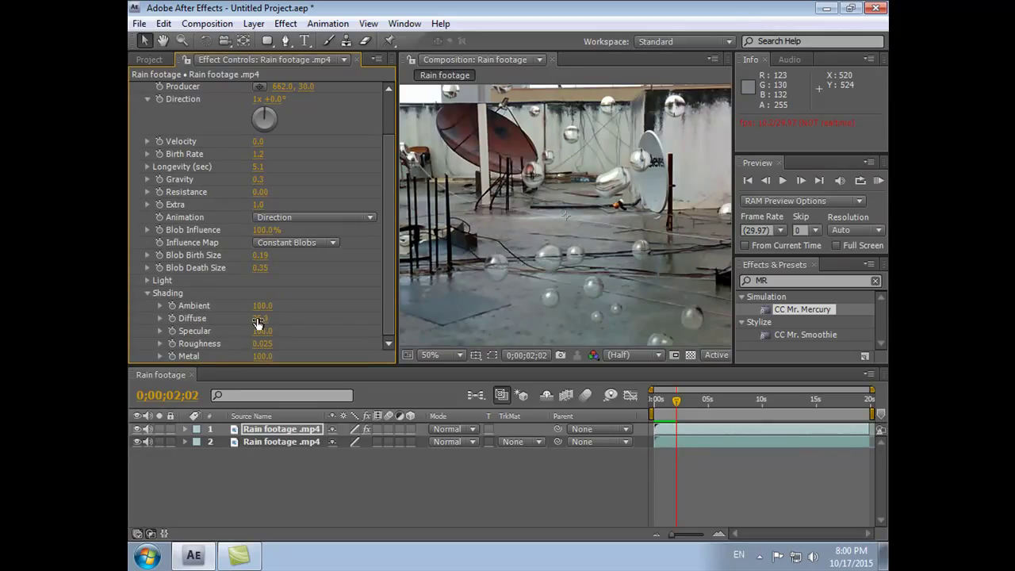
{"action": "left_click_drag", "start_coordinate": [251, 318], "coordinate": [246, 318]}
{"action": "key", "text": "space"}
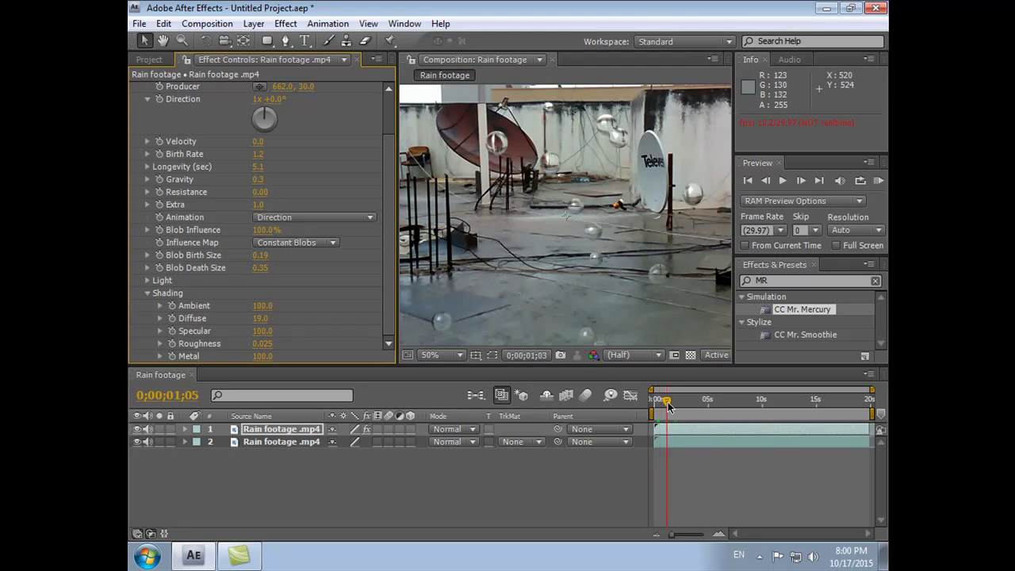
{"action": "left_click", "coordinate": [783, 181]}
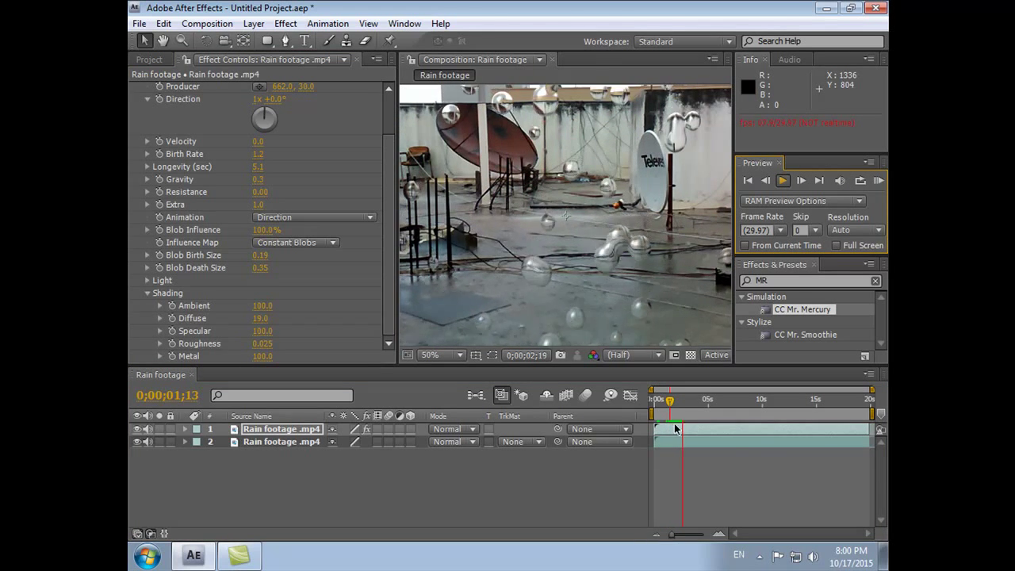
{"action": "left_click", "coordinate": [671, 405]}
Search Effects & Presets for 'fa' and apply Fast Blur to the top rain layer
{"action": "left_click_drag", "start_coordinate": [671, 405], "coordinate": [653, 405]}
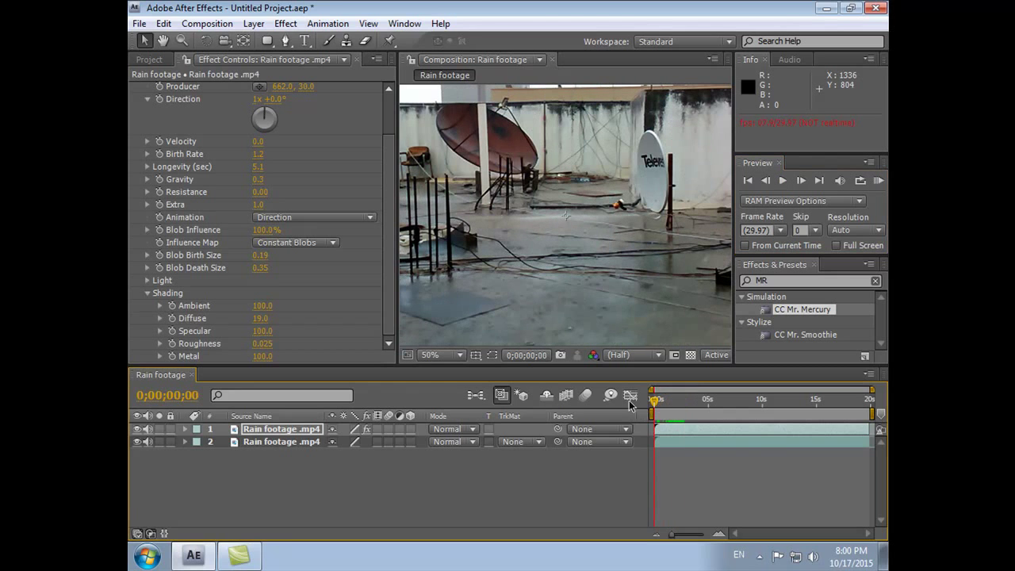
{"action": "left_click_drag", "start_coordinate": [386, 173], "coordinate": [386, 87]}
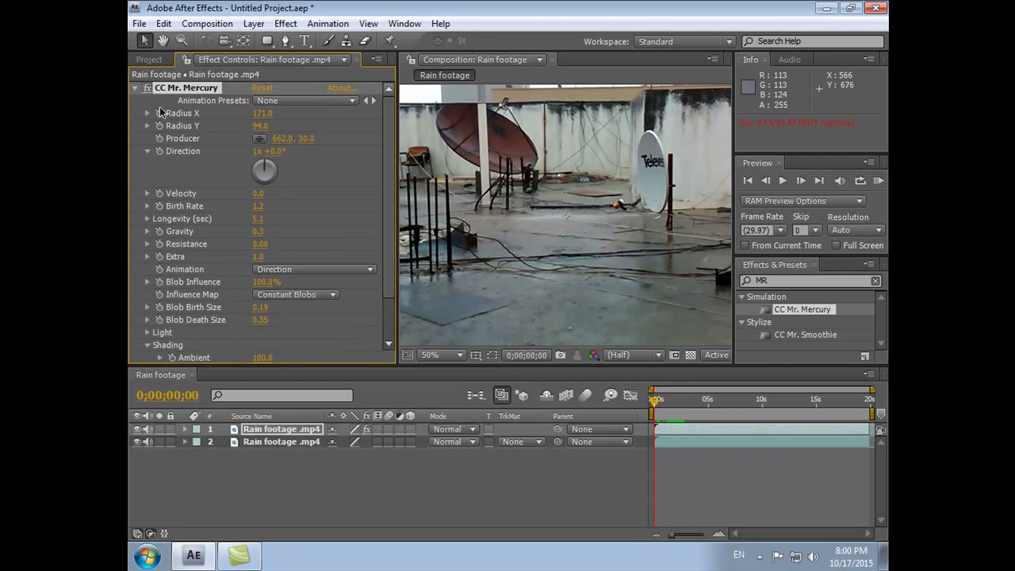
{"action": "left_click", "coordinate": [137, 88]}
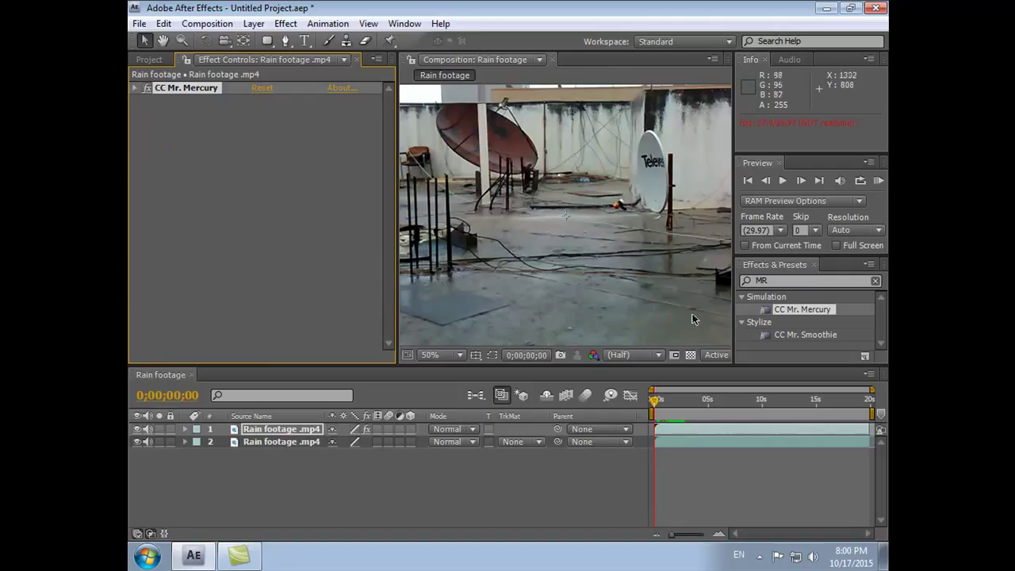
{"action": "left_click", "coordinate": [786, 280]}
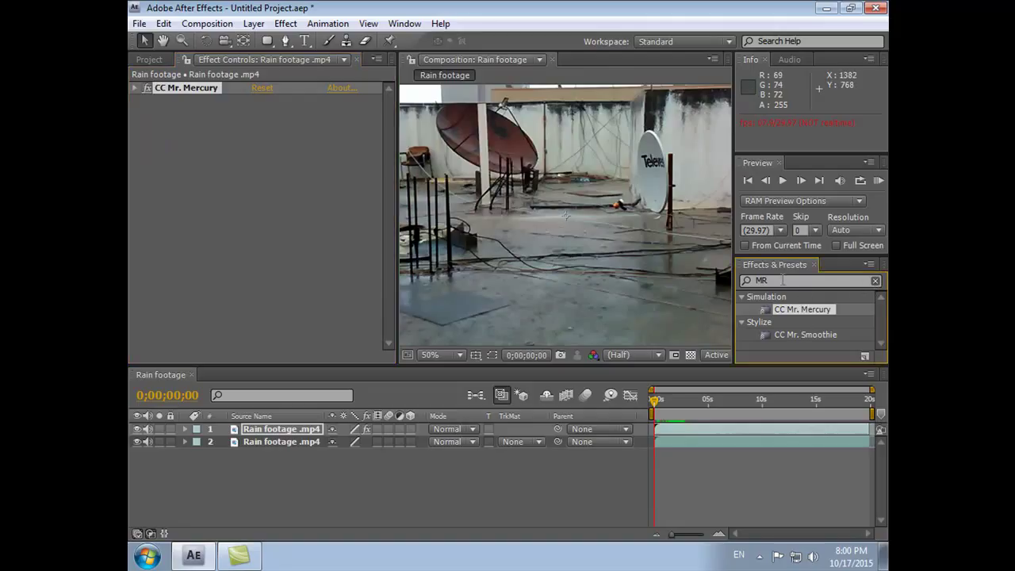
{"action": "left_click", "coordinate": [875, 282]}
{"action": "left_click", "coordinate": [792, 283]}
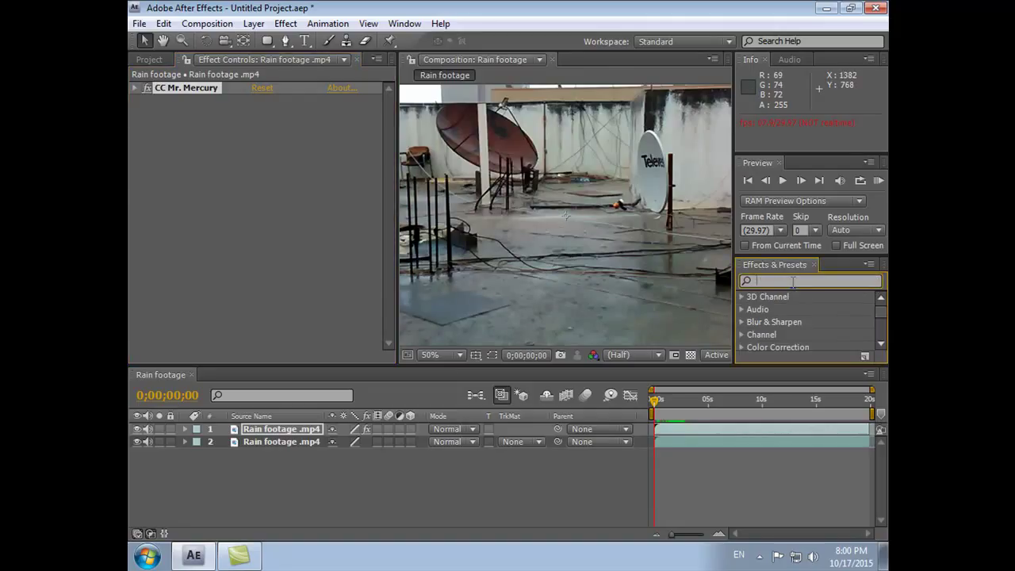
{"action": "type", "text": "fast"}
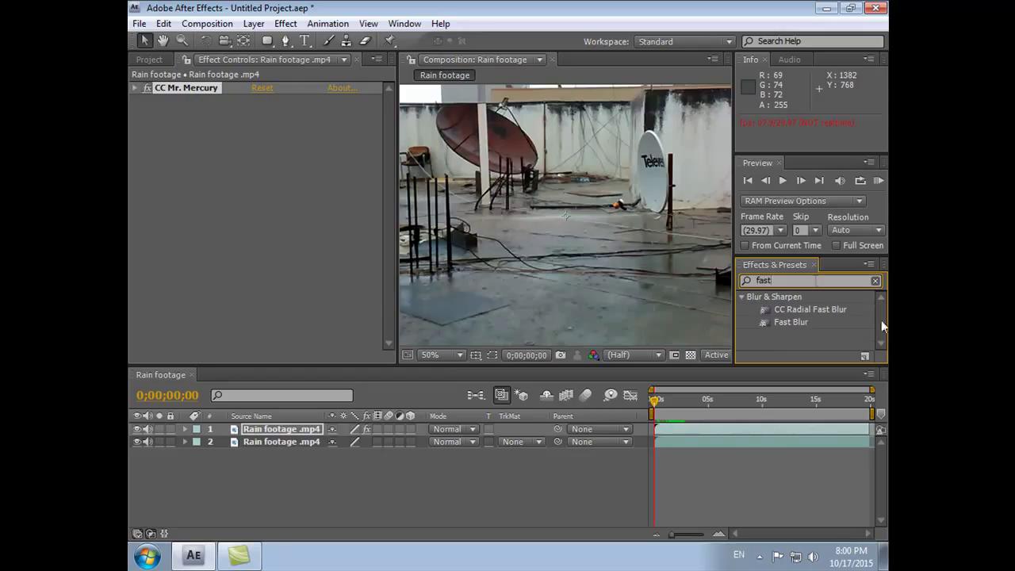
{"action": "left_click_drag", "start_coordinate": [767, 323], "coordinate": [265, 430]}
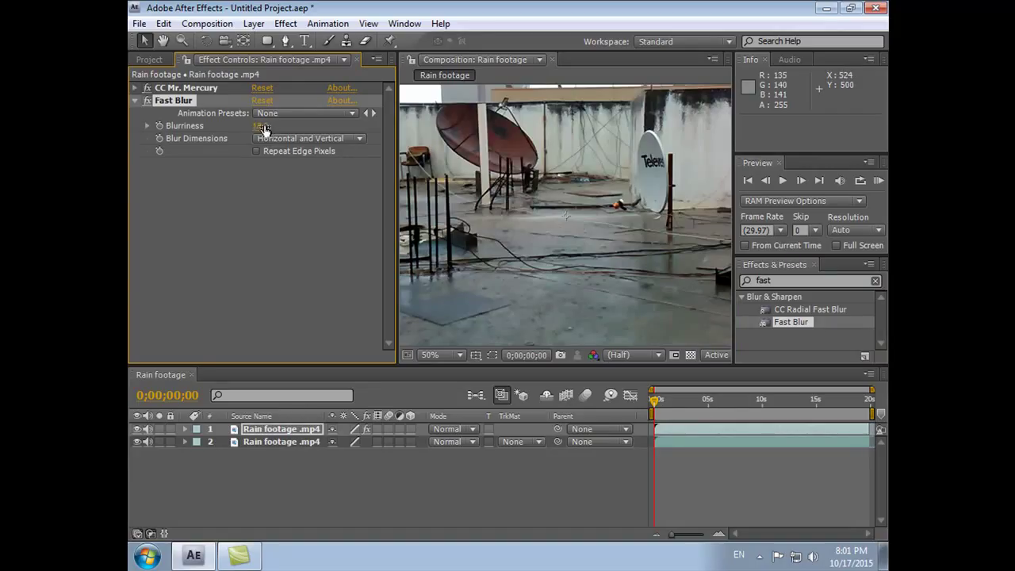
Check Fast Blur at Blurriness 18 across the clip, then select the effect
{"action": "mouse_move", "coordinate": [657, 401]}
{"action": "left_mouse_down"}
{"action": "mouse_move", "coordinate": [667, 402]}
{"action": "mouse_move", "coordinate": [653, 403]}
{"action": "left_mouse_up"}
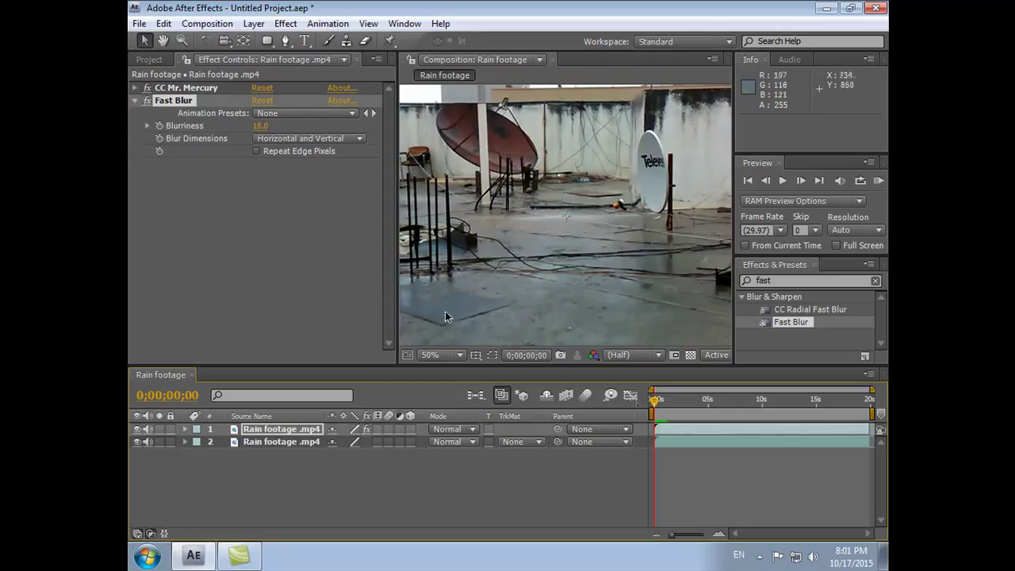
{"action": "left_click", "coordinate": [193, 103]}
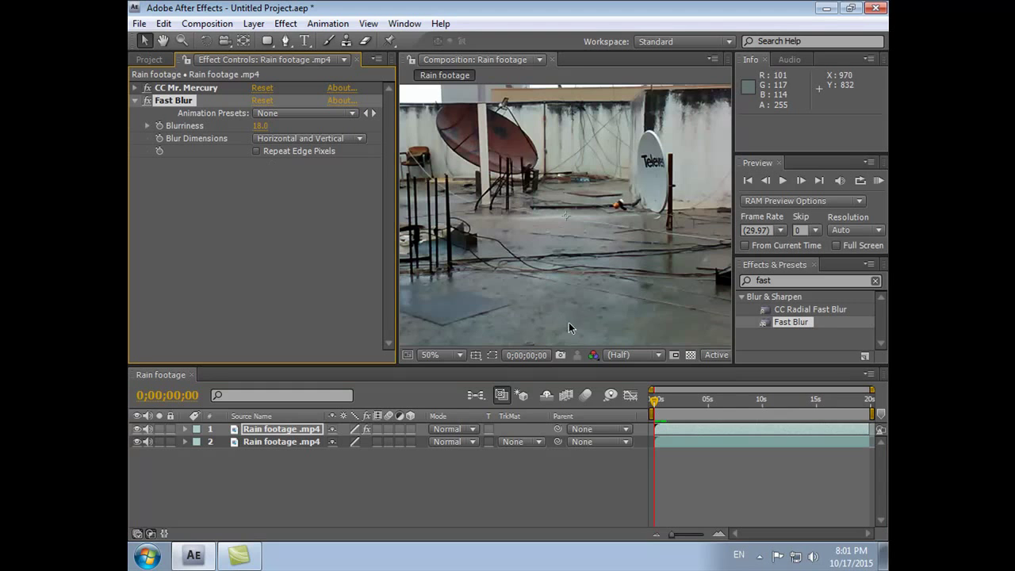
{"action": "left_click_drag", "start_coordinate": [655, 405], "coordinate": [679, 410]}
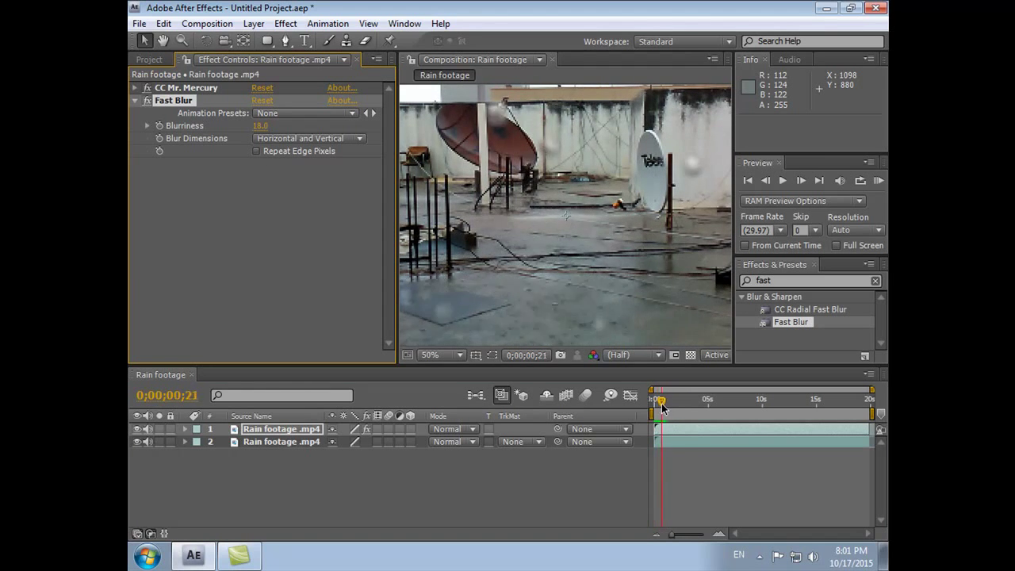
{"action": "left_click_drag", "start_coordinate": [679, 410], "coordinate": [636, 406]}
{"action": "left_click", "coordinate": [198, 100]}
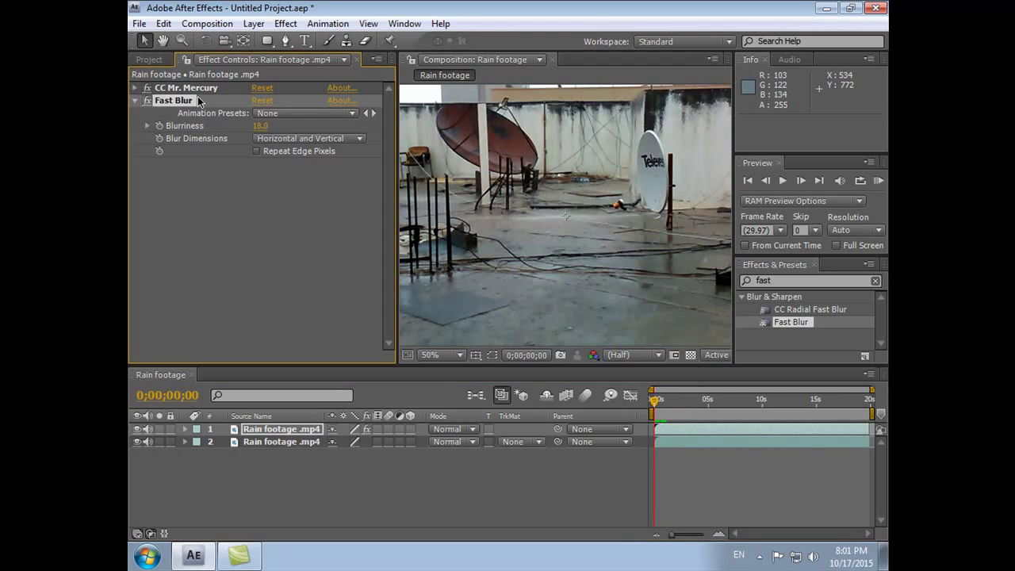
Remove Fast Blur from the top layer and apply it to the second Rain layer at Blurriness 50
{"action": "key", "text": "Delete"}
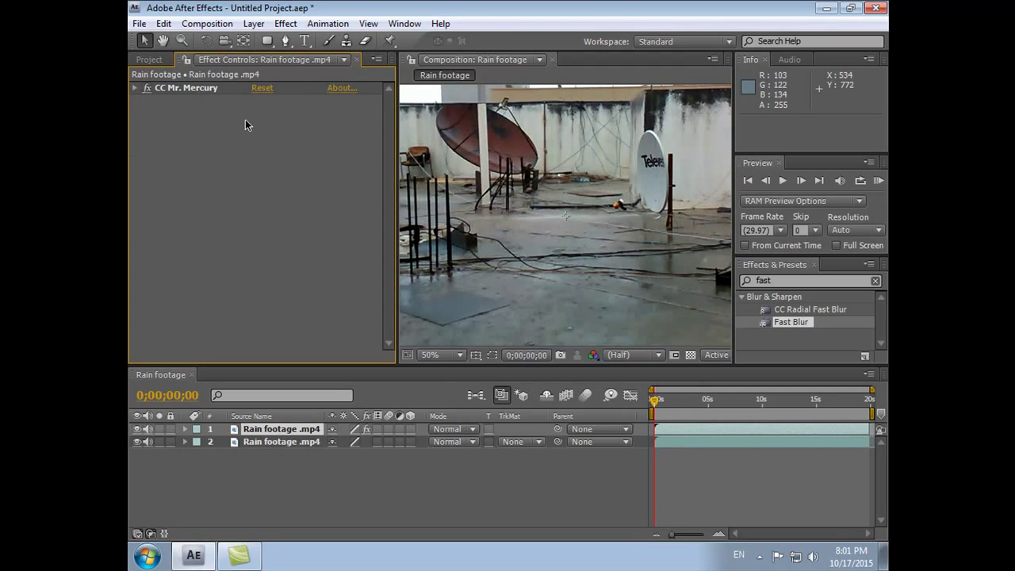
{"action": "left_click", "coordinate": [300, 442]}
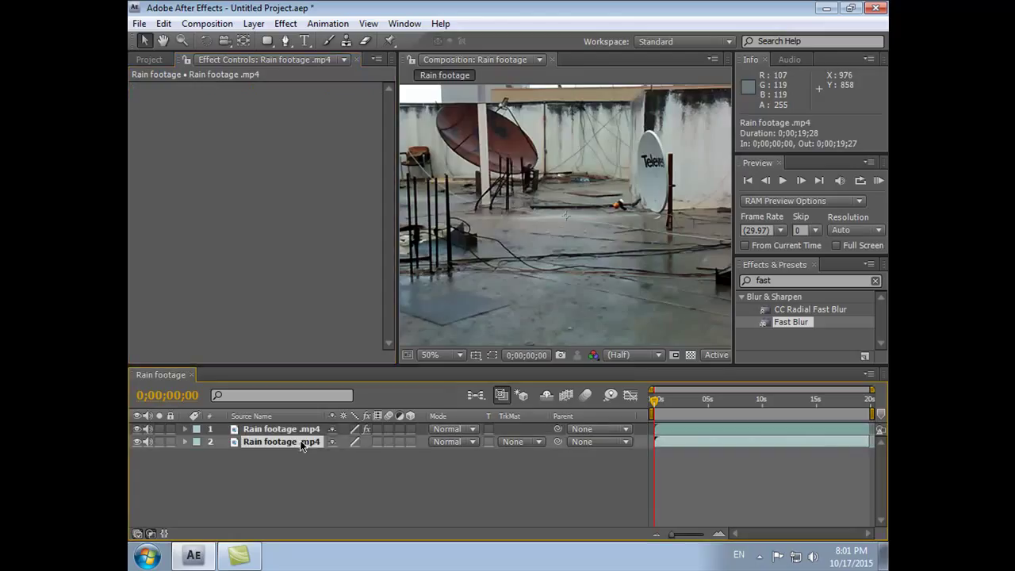
{"action": "left_click_drag", "start_coordinate": [792, 322], "coordinate": [289, 442]}
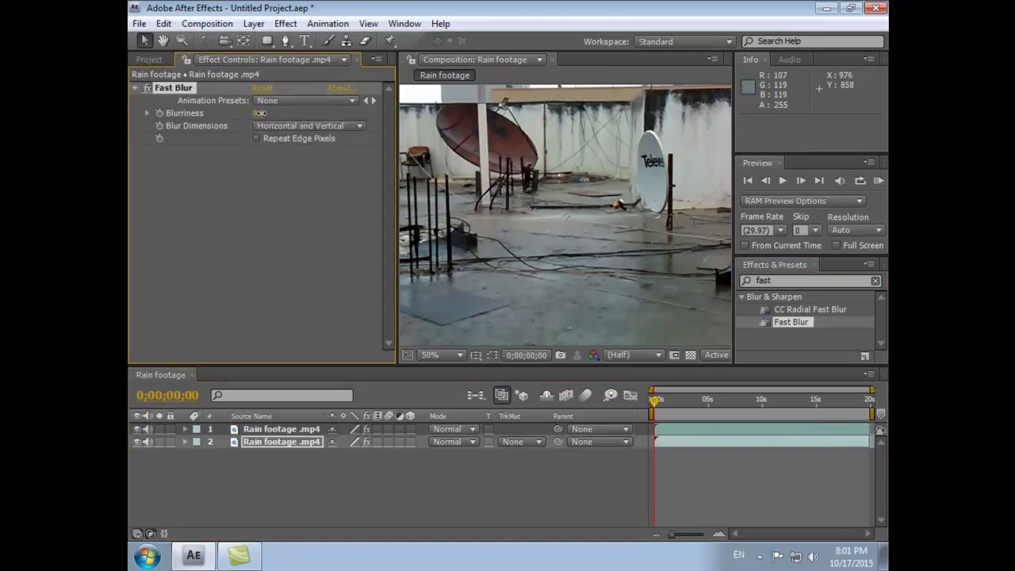
{"action": "type", "text": "50"}
{"action": "key", "text": "Return"}
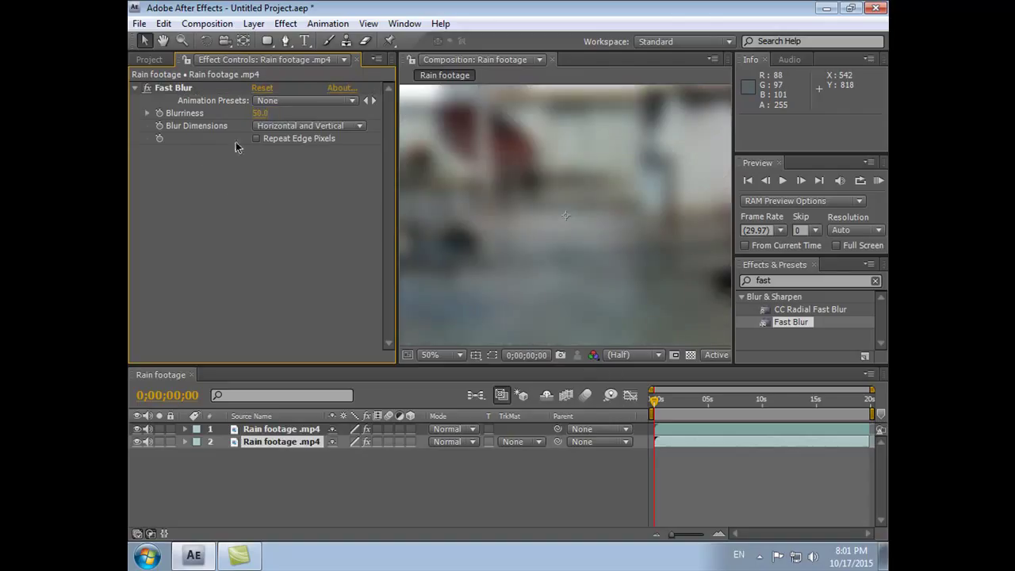
Reduce the second layer's Blurriness to 15, then to 0 for a sharp start
{"action": "left_click", "coordinate": [260, 114]}
{"action": "type", "text": "15"}
{"action": "left_click", "coordinate": [332, 191]}
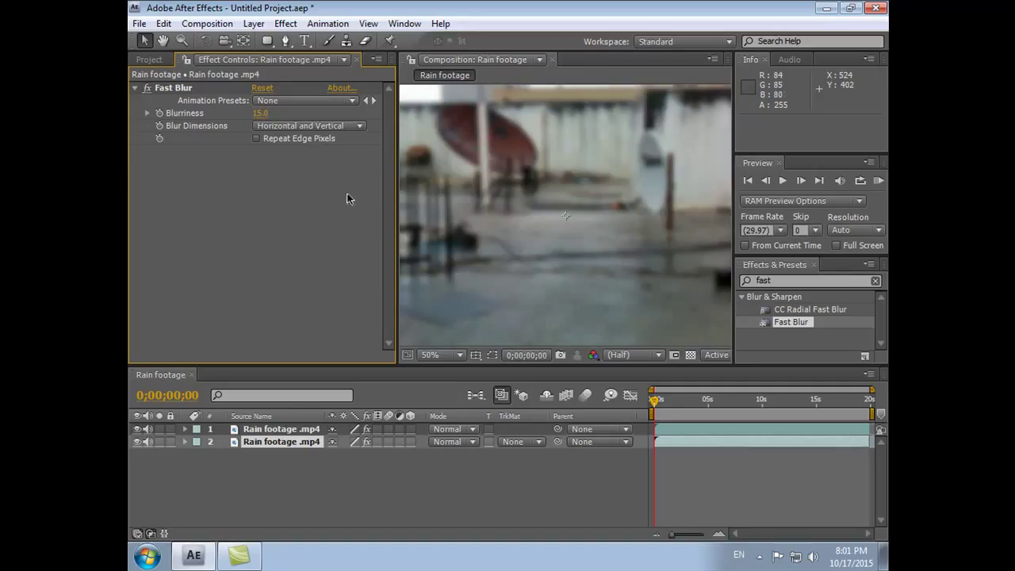
{"action": "mouse_move", "coordinate": [656, 407]}
{"action": "left_mouse_down"}
{"action": "mouse_move", "coordinate": [827, 416]}
{"action": "mouse_move", "coordinate": [655, 412]}
{"action": "left_mouse_up"}
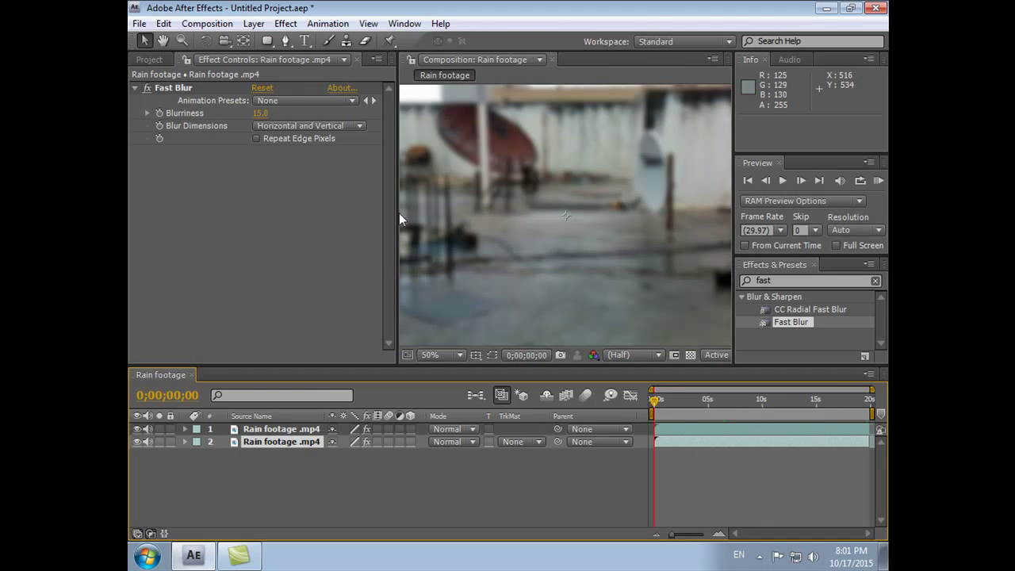
{"action": "left_click", "coordinate": [262, 115]}
{"action": "type", "text": "0"}
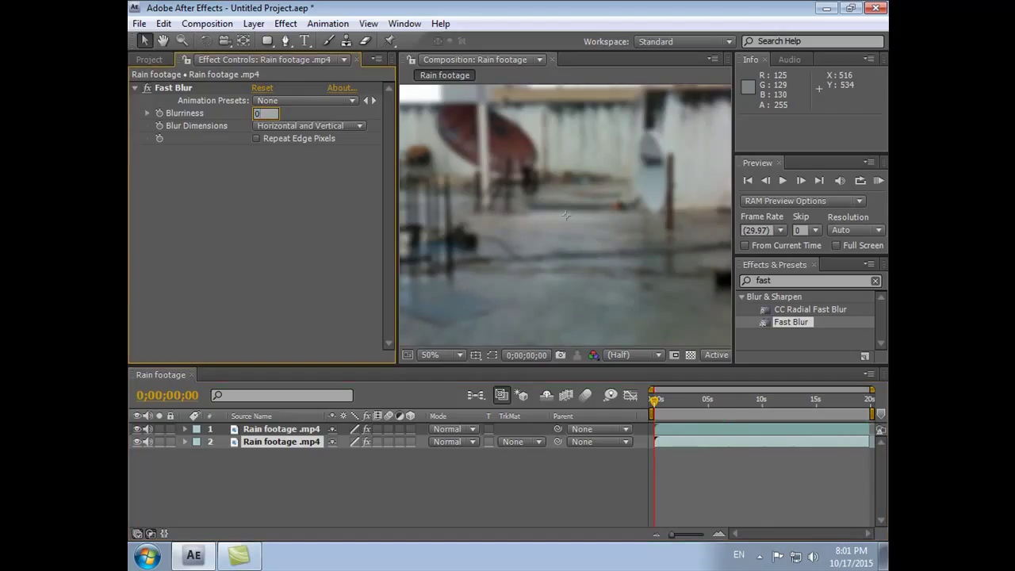
{"action": "key", "text": "Return"}
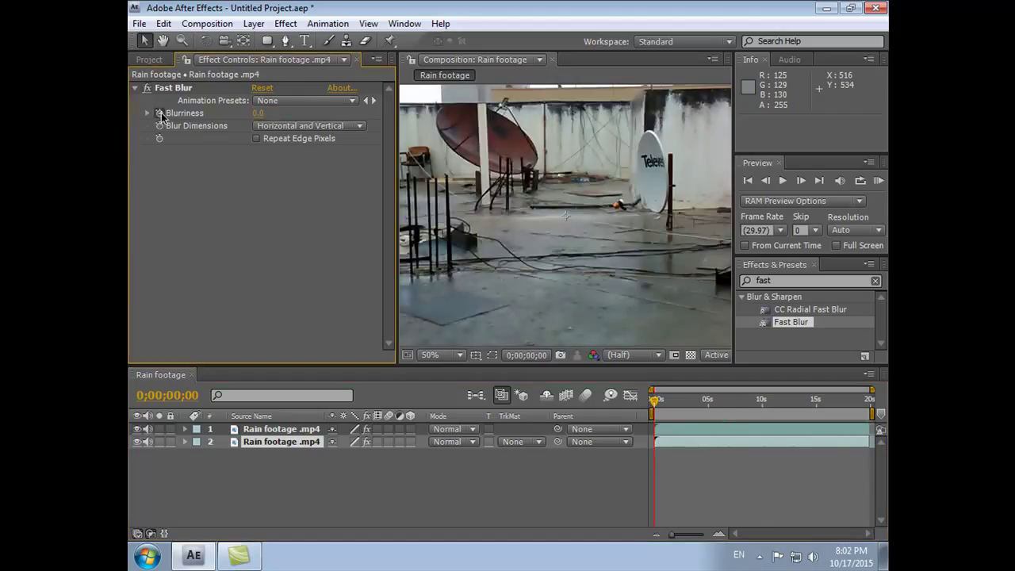
Add a Blurriness keyframe of 15 at about 9;29
{"action": "left_click_drag", "start_coordinate": [657, 406], "coordinate": [764, 412]}
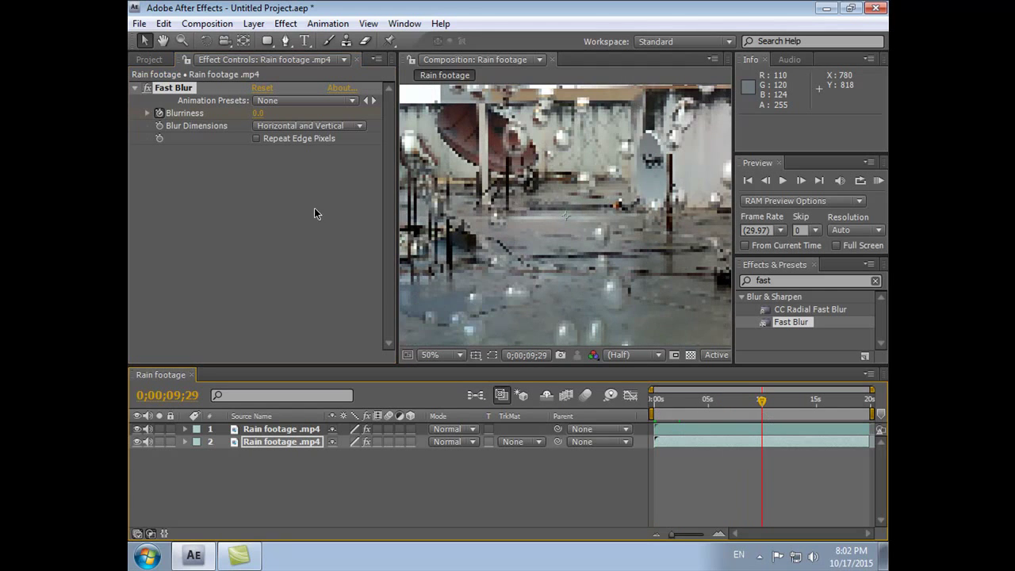
{"action": "left_click", "coordinate": [257, 113]}
{"action": "type", "text": "15"}
{"action": "key", "text": "Return"}
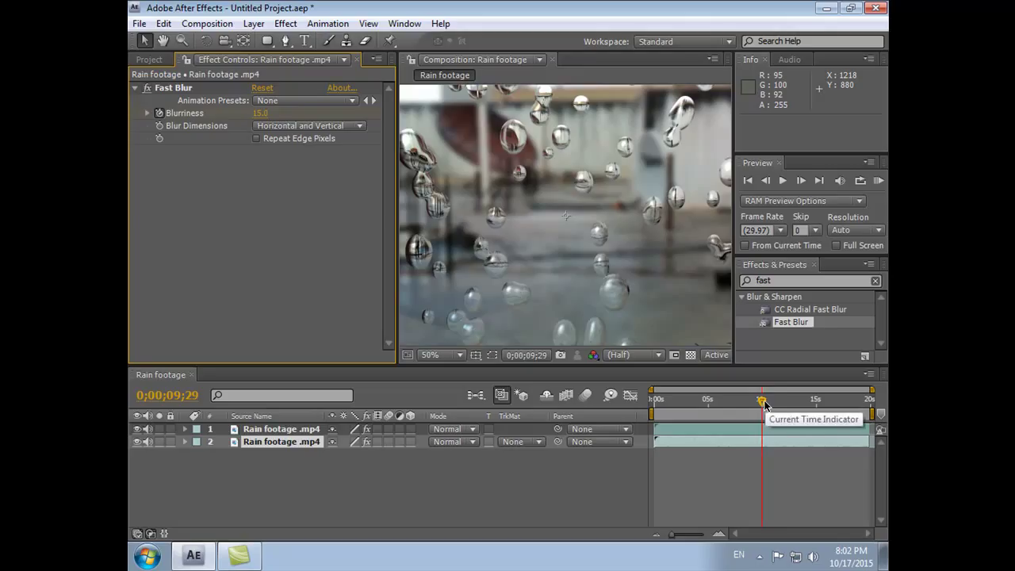
Add a Blurriness keyframe of 0 at 19;27, then preview from the start
{"action": "left_click_drag", "start_coordinate": [763, 401], "coordinate": [884, 414]}
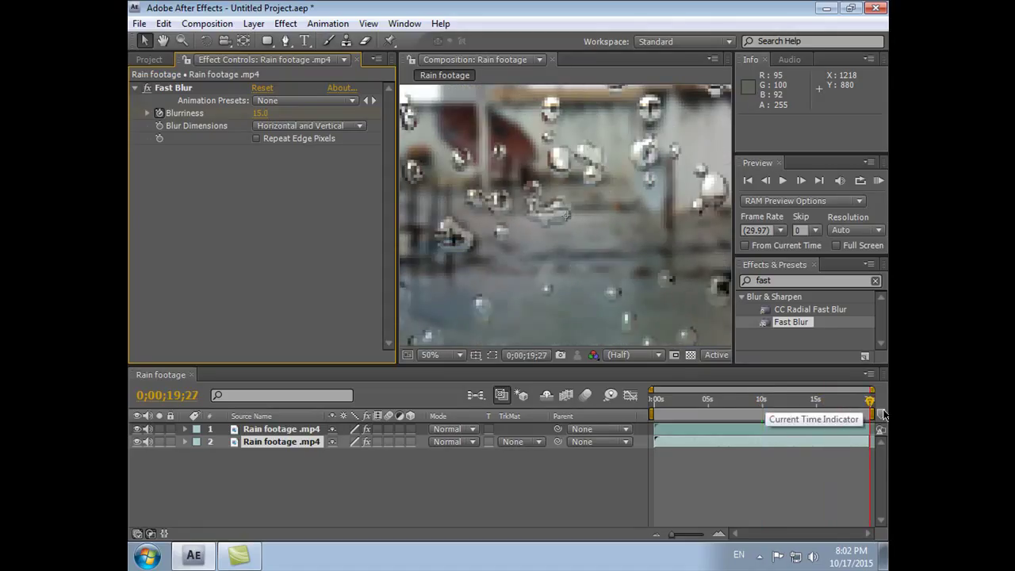
{"action": "left_click", "coordinate": [259, 116]}
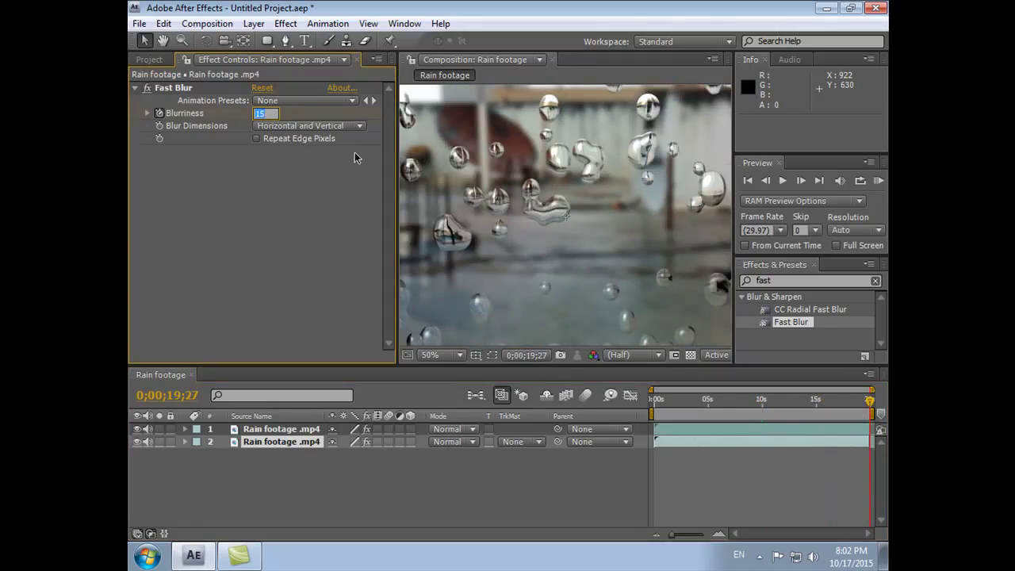
{"action": "type", "text": "0"}
{"action": "key", "text": "Return"}
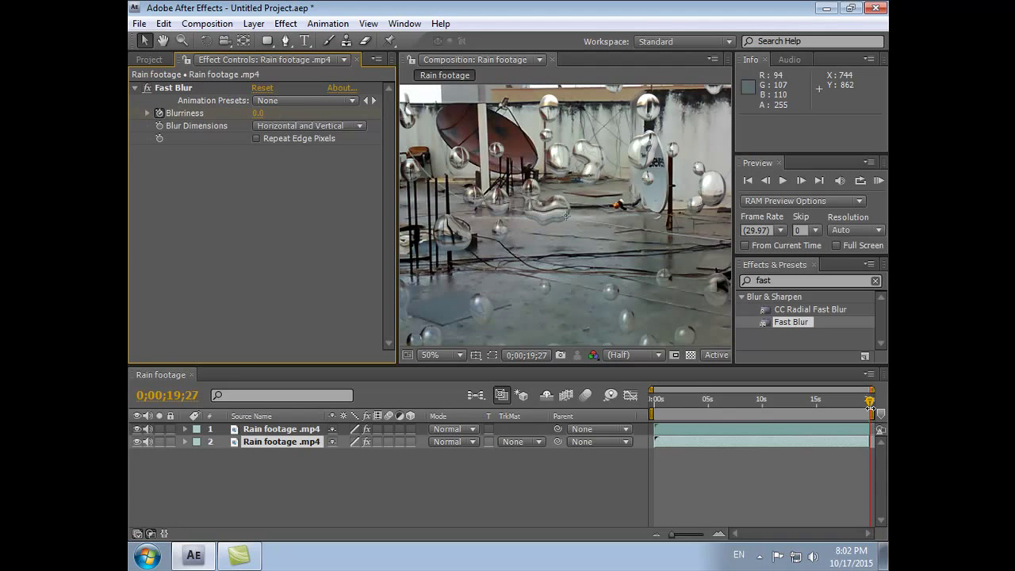
{"action": "left_click_drag", "start_coordinate": [870, 404], "coordinate": [643, 423]}
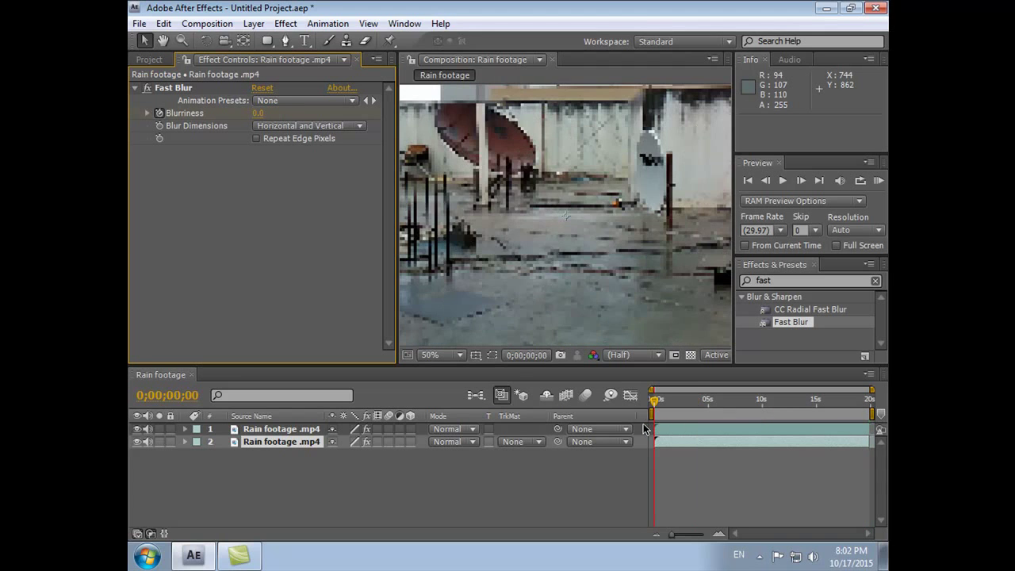
{"action": "left_click", "coordinate": [781, 183]}
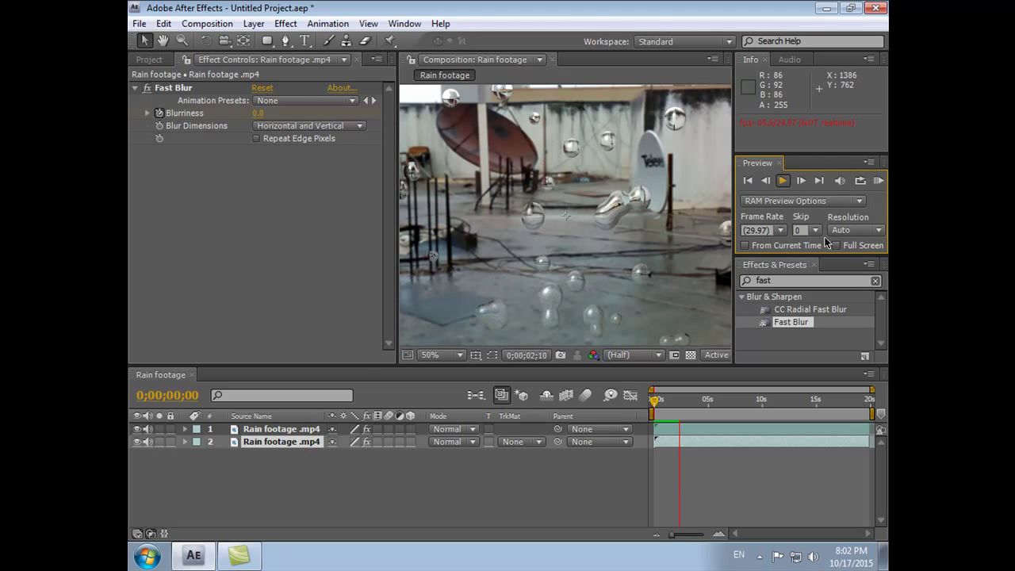
{"action": "left_click", "coordinate": [878, 184]}
{"action": "left_click_drag", "start_coordinate": [681, 405], "coordinate": [755, 404]}
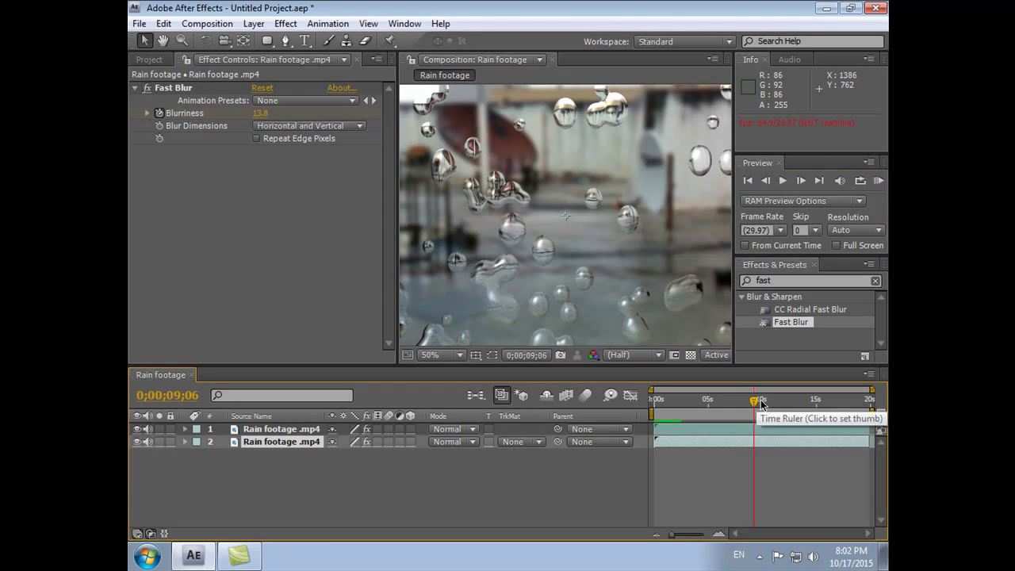
{"action": "mouse_move", "coordinate": [756, 403]}
{"action": "left_mouse_down"}
{"action": "mouse_move", "coordinate": [679, 408]}
{"action": "mouse_move", "coordinate": [762, 406]}
{"action": "left_mouse_up"}
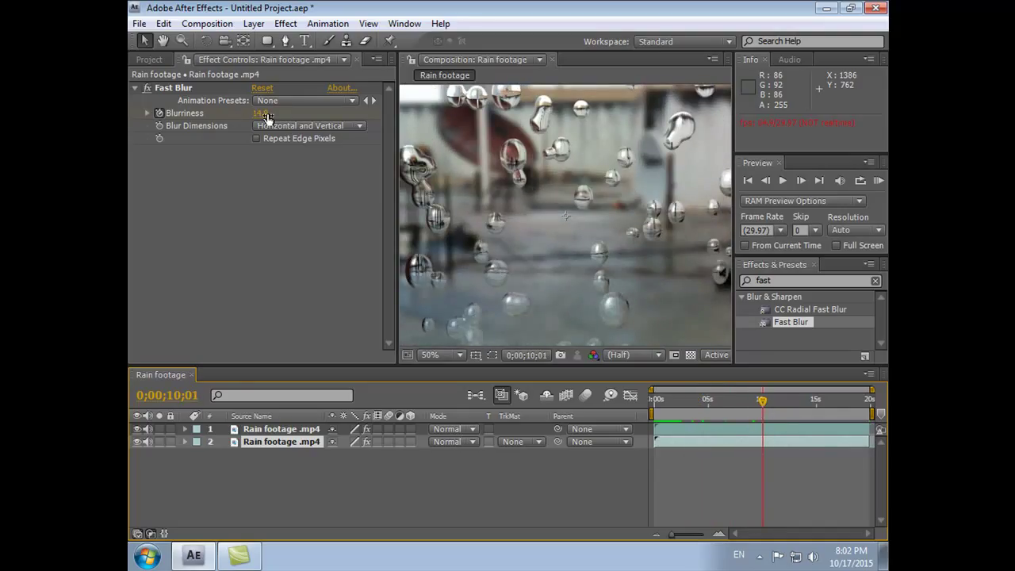
{"action": "left_click", "coordinate": [768, 406]}
{"action": "left_click_drag", "start_coordinate": [768, 407], "coordinate": [762, 407]}
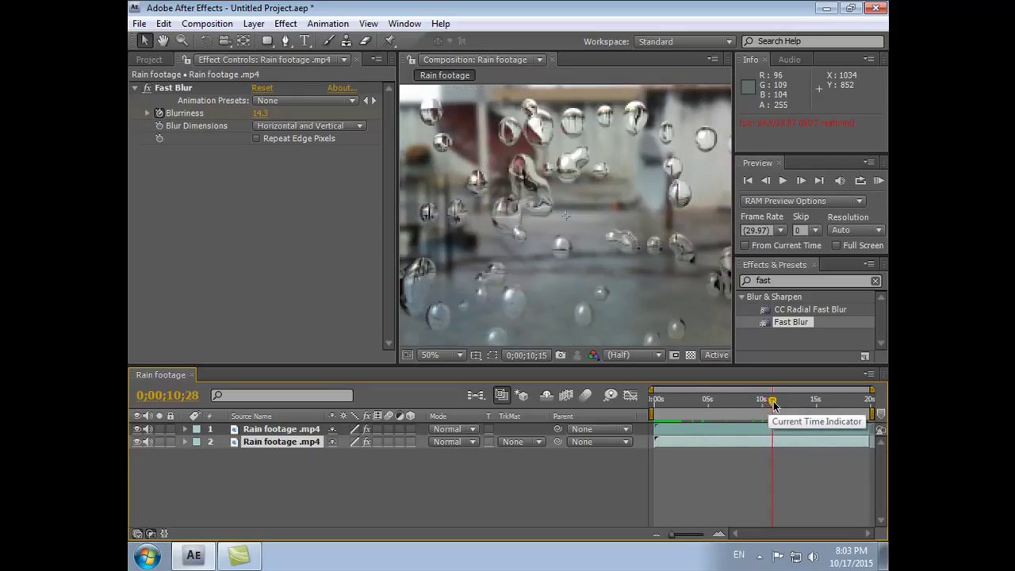
{"action": "mouse_move", "coordinate": [763, 406]}
{"action": "left_mouse_down"}
{"action": "mouse_move", "coordinate": [753, 406]}
{"action": "mouse_move", "coordinate": [765, 450]}
{"action": "left_mouse_up"}
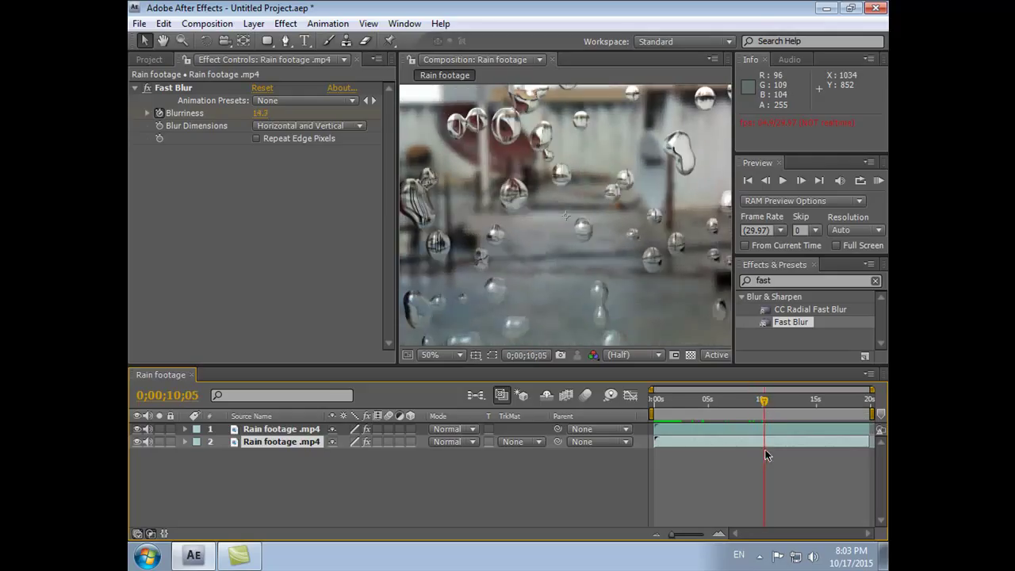
{"action": "mouse_move", "coordinate": [764, 402]}
{"action": "left_mouse_down"}
{"action": "mouse_move", "coordinate": [809, 395]}
{"action": "mouse_move", "coordinate": [865, 405]}
{"action": "left_mouse_up"}
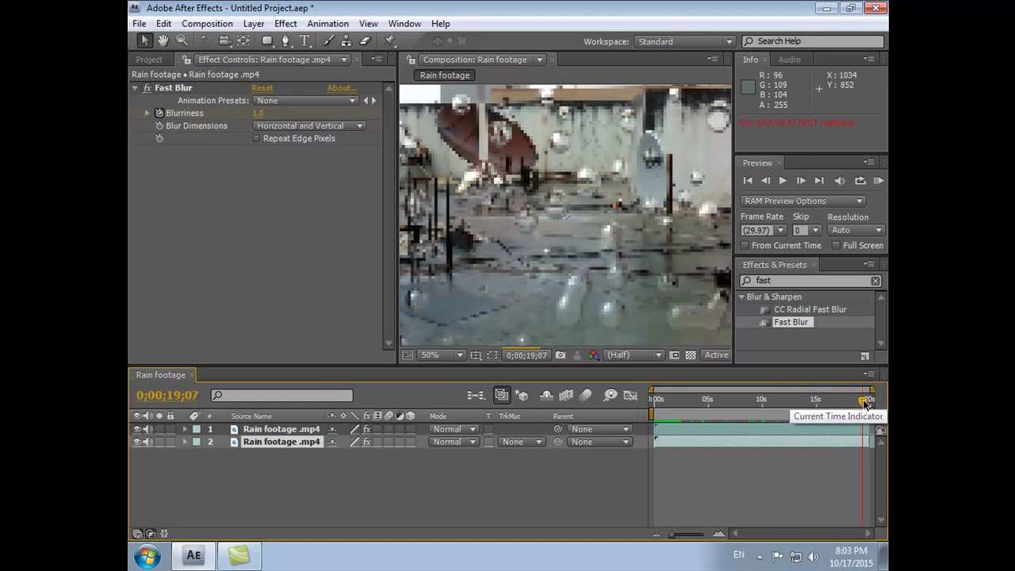
{"action": "left_click_drag", "start_coordinate": [865, 405], "coordinate": [652, 408]}
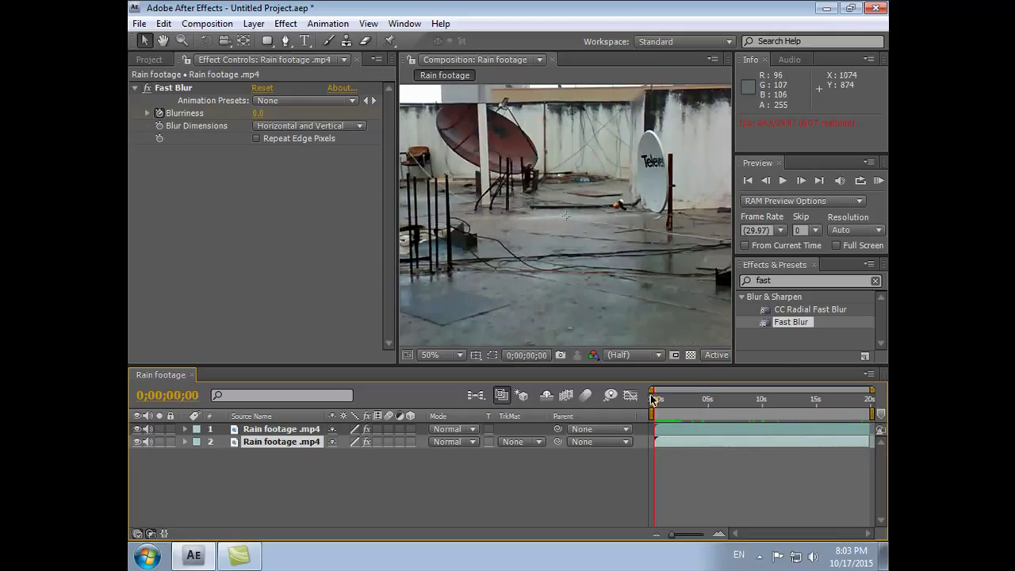
Add a Blurriness keyframe of 20 at about 0;00;04;28, then return to 0;00
{"action": "left_click", "coordinate": [160, 117]}
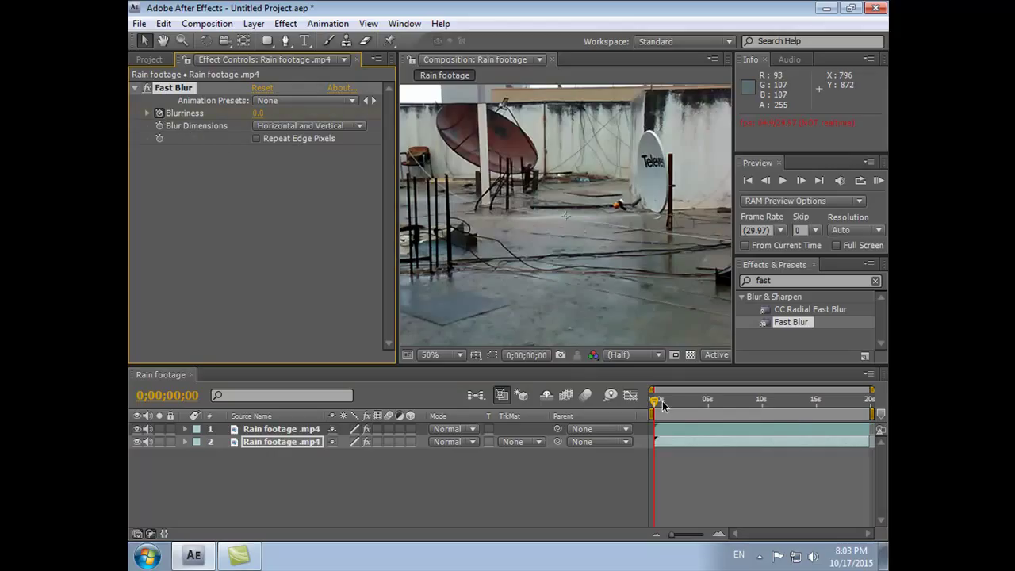
{"action": "left_click_drag", "start_coordinate": [655, 401], "coordinate": [708, 404]}
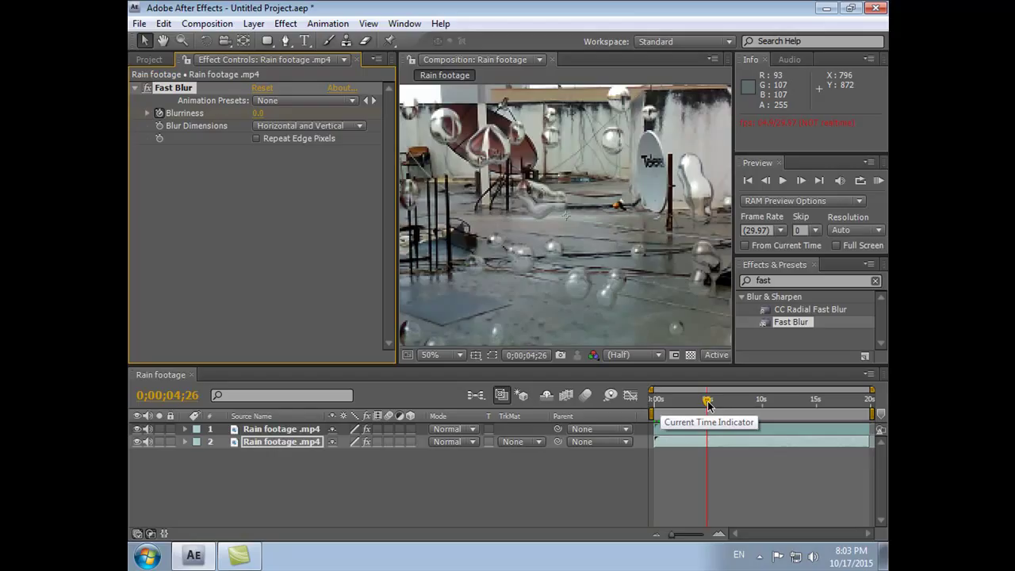
{"action": "left_click_drag", "start_coordinate": [708, 405], "coordinate": [709, 405]}
{"action": "left_click", "coordinate": [259, 113]}
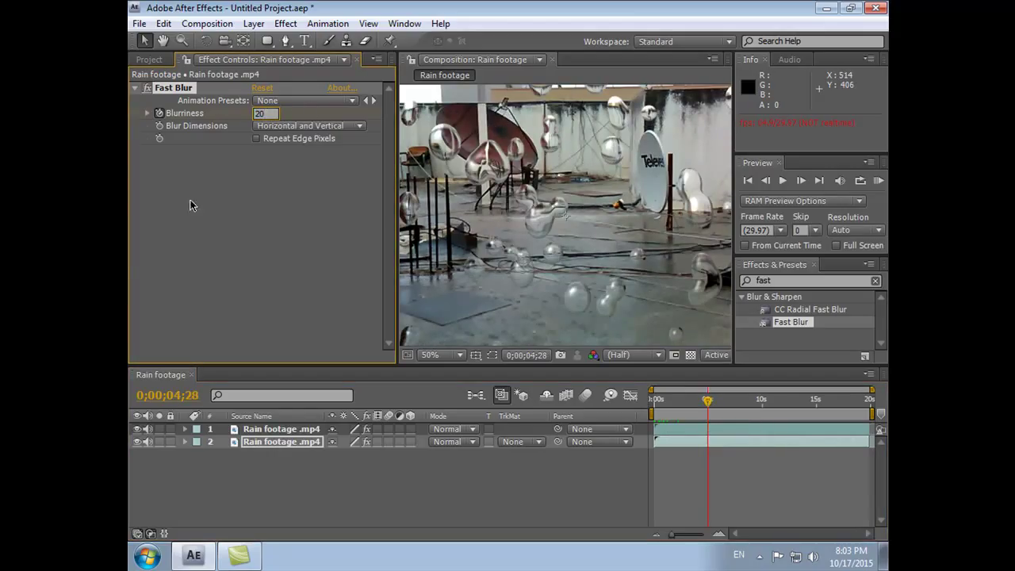
{"action": "key", "text": "Return"}
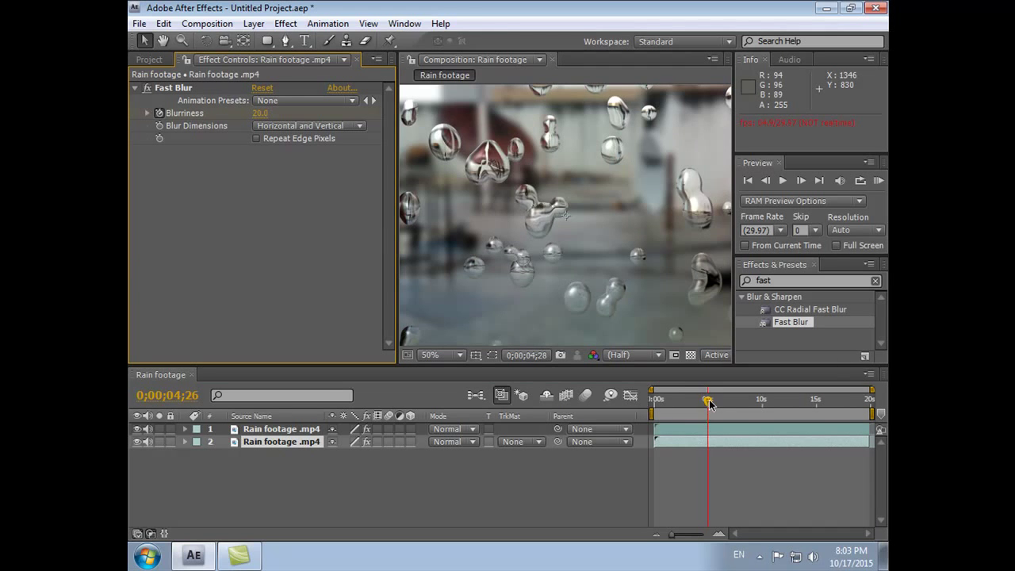
{"action": "left_click_drag", "start_coordinate": [709, 402], "coordinate": [655, 401]}
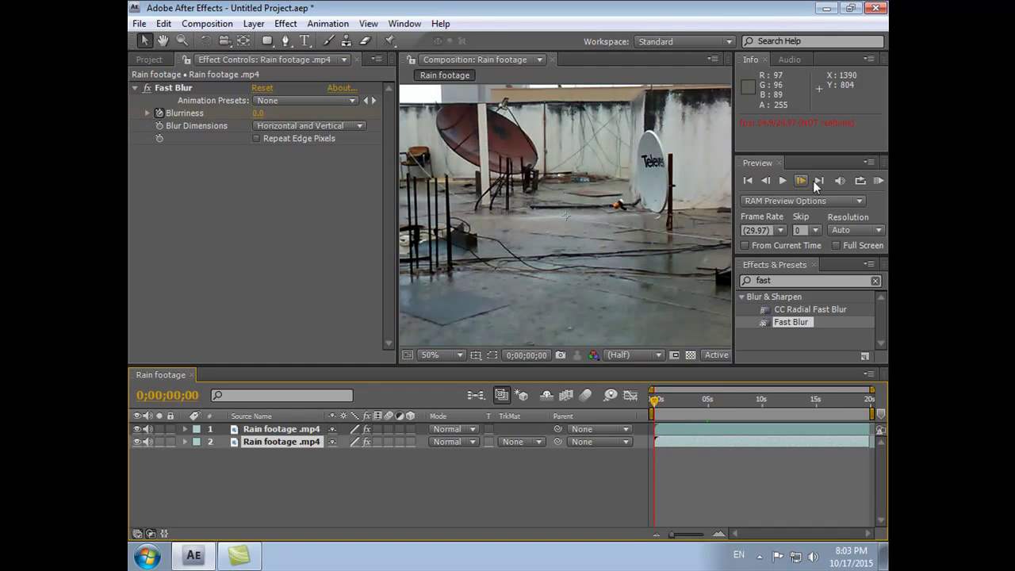
{"action": "left_click", "coordinate": [782, 183]}
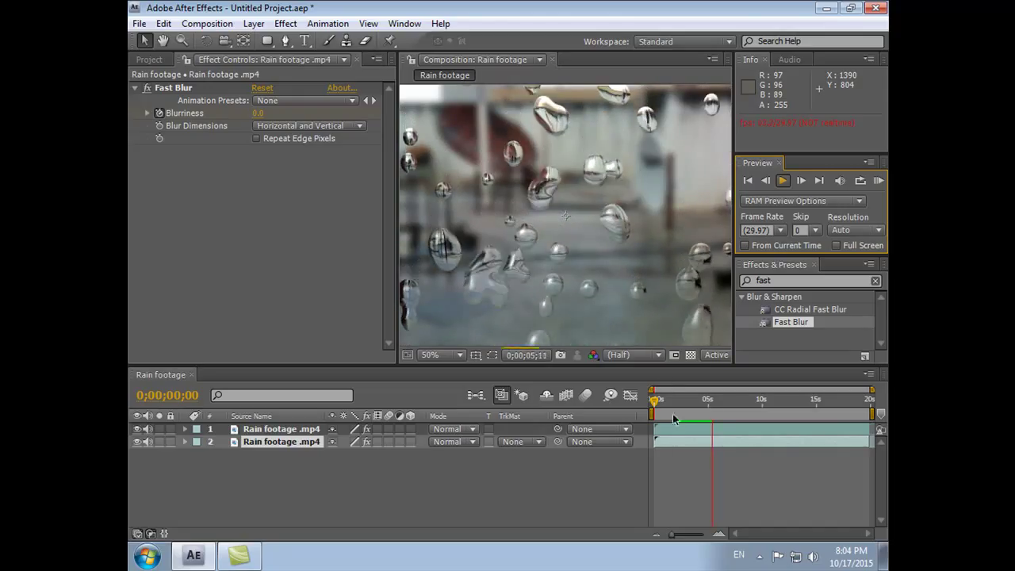
{"action": "left_click", "coordinate": [785, 183]}
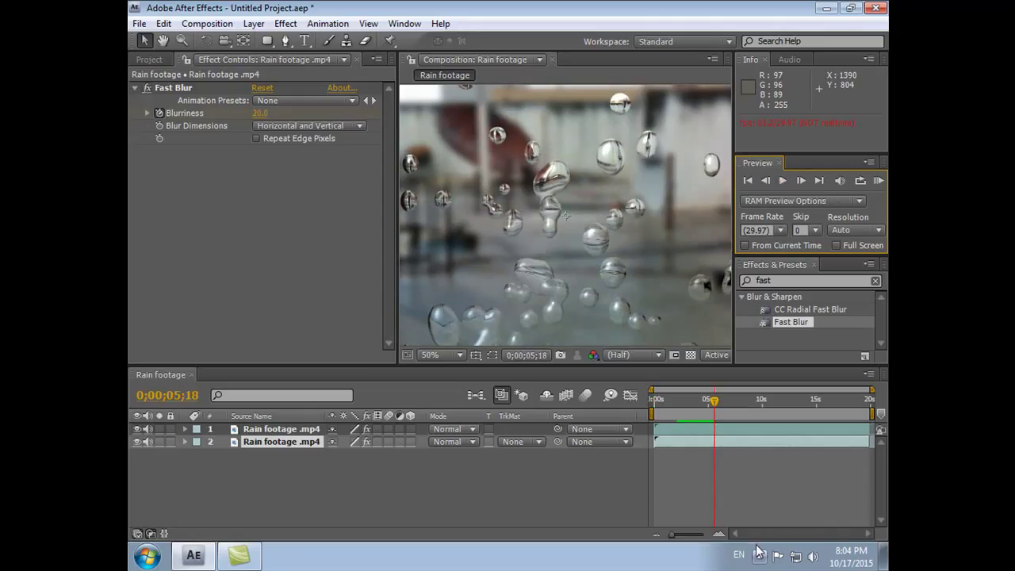